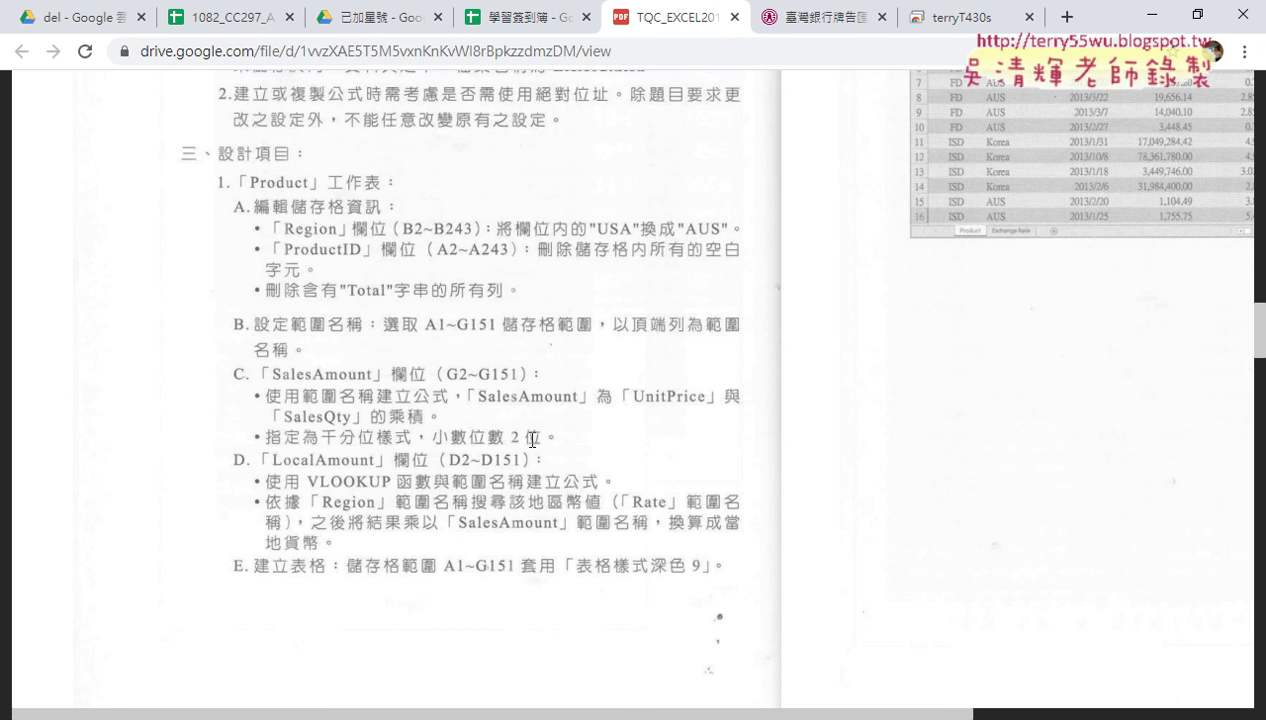
Minimize the instructions PDF window to bring the Excel workbook into view
click(1153, 20)
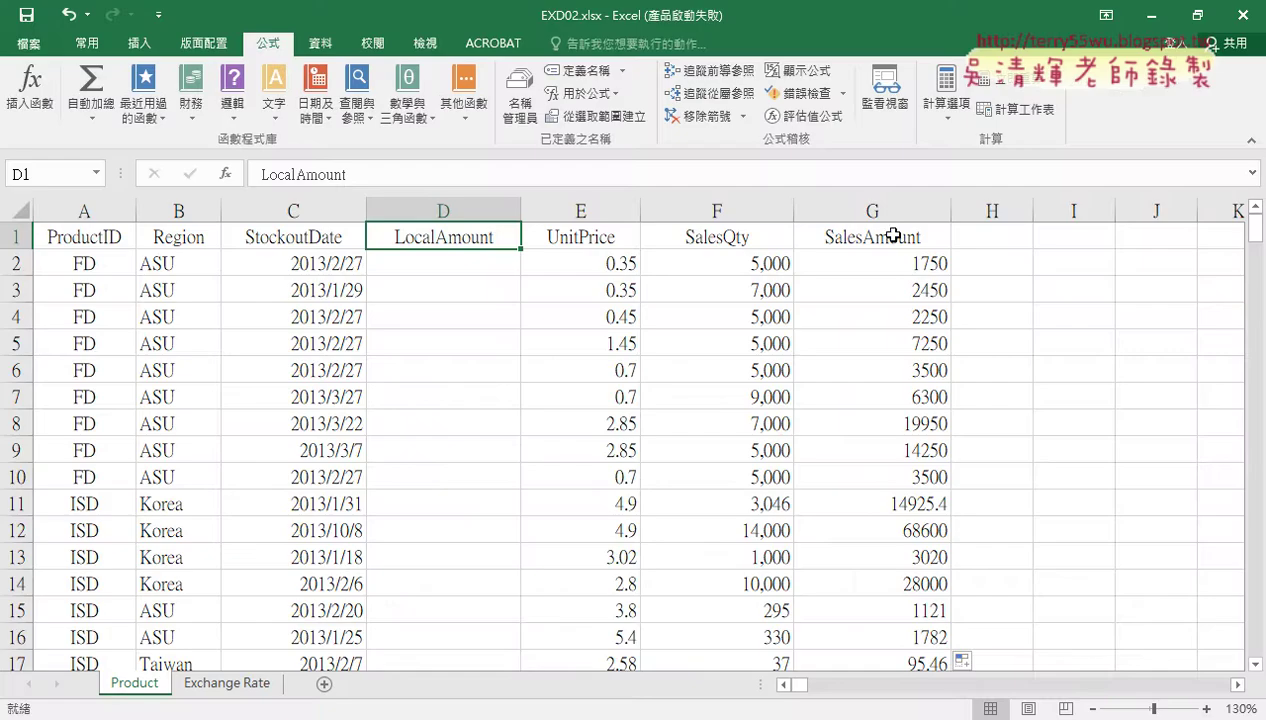
Select the SalesAmount column and check the formula in G2
click(882, 210)
drag(893, 211, 893, 208)
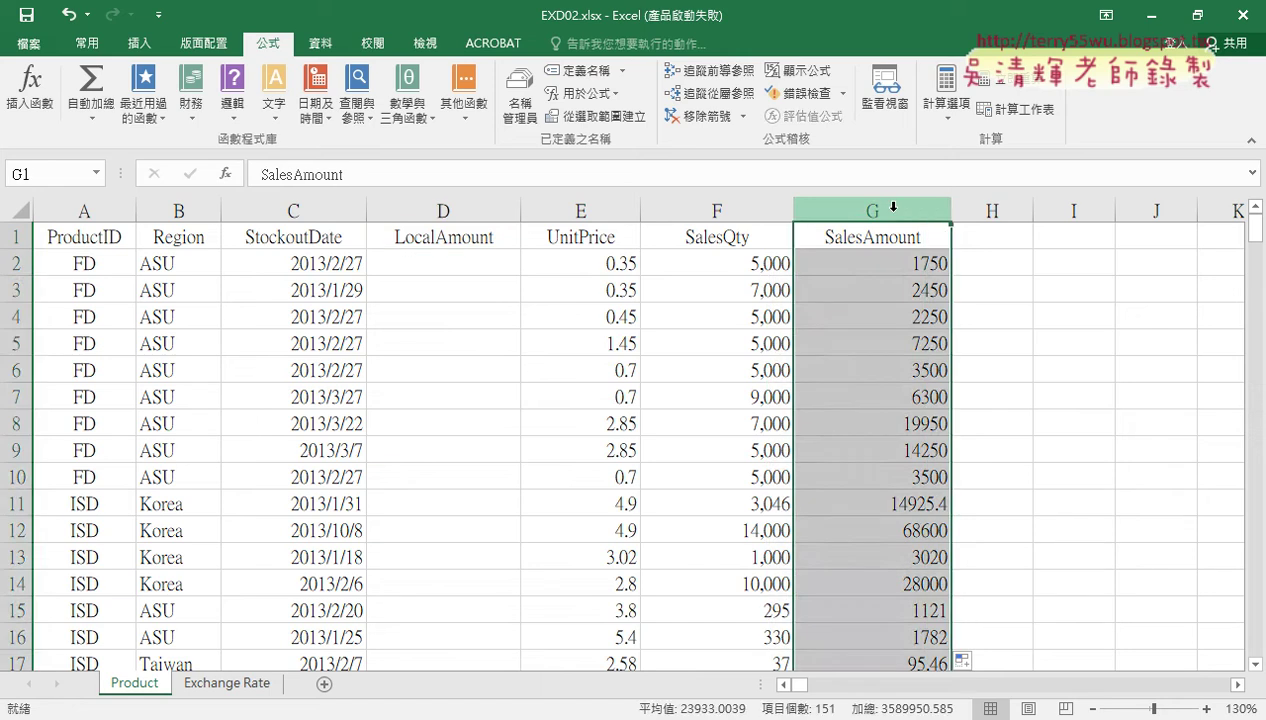
click(896, 264)
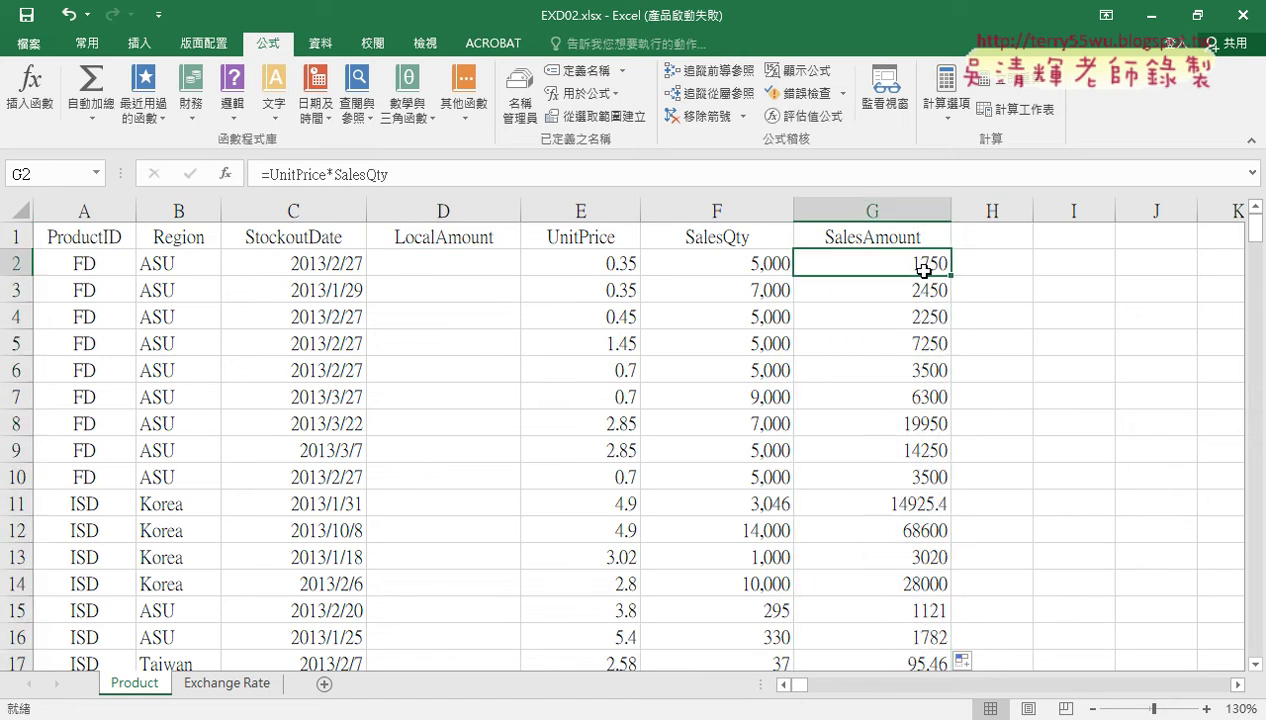
Format G2:G151 with Comma Style and two decimals, then return to the instructions PDF
key(ctrl+shift+Down)
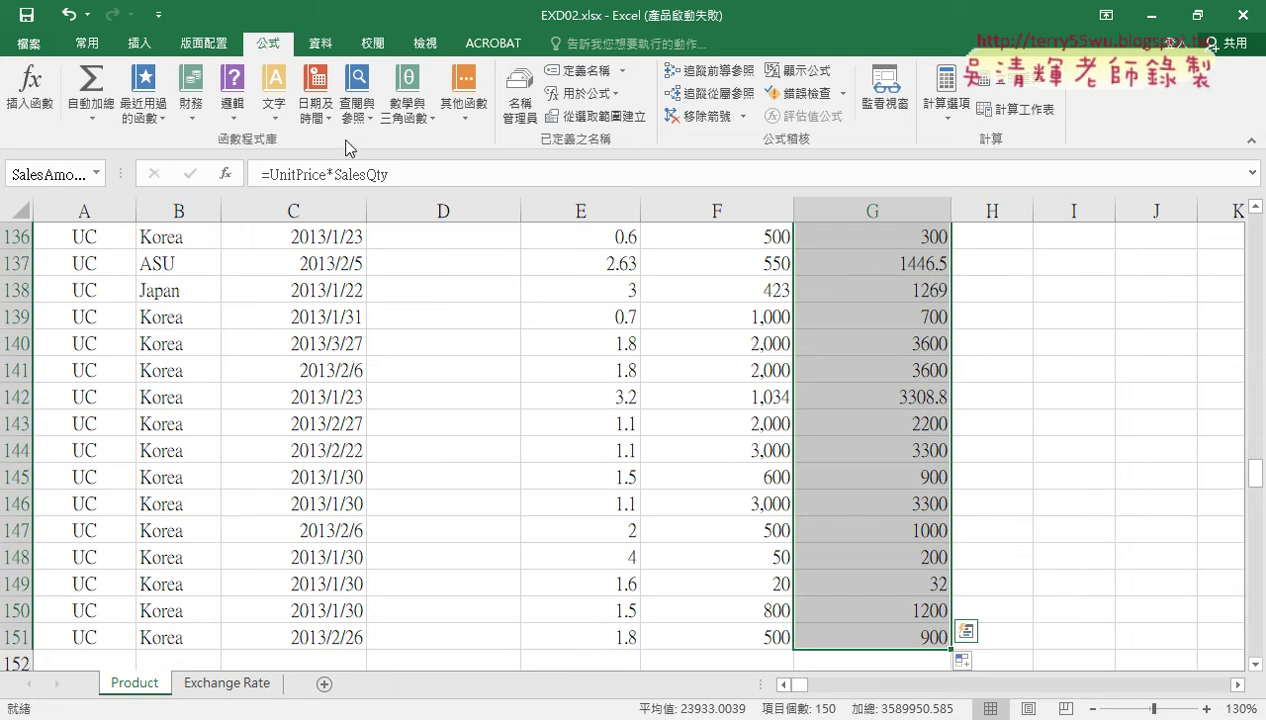
click(85, 45)
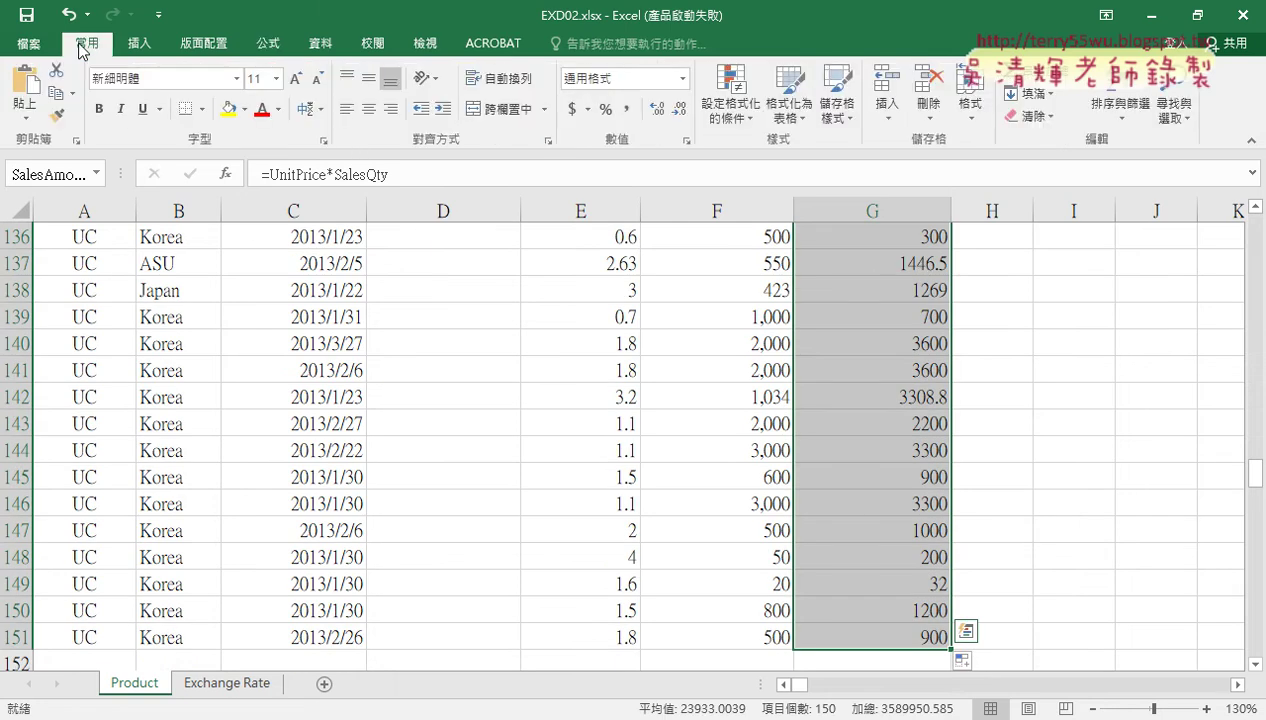
click(631, 117)
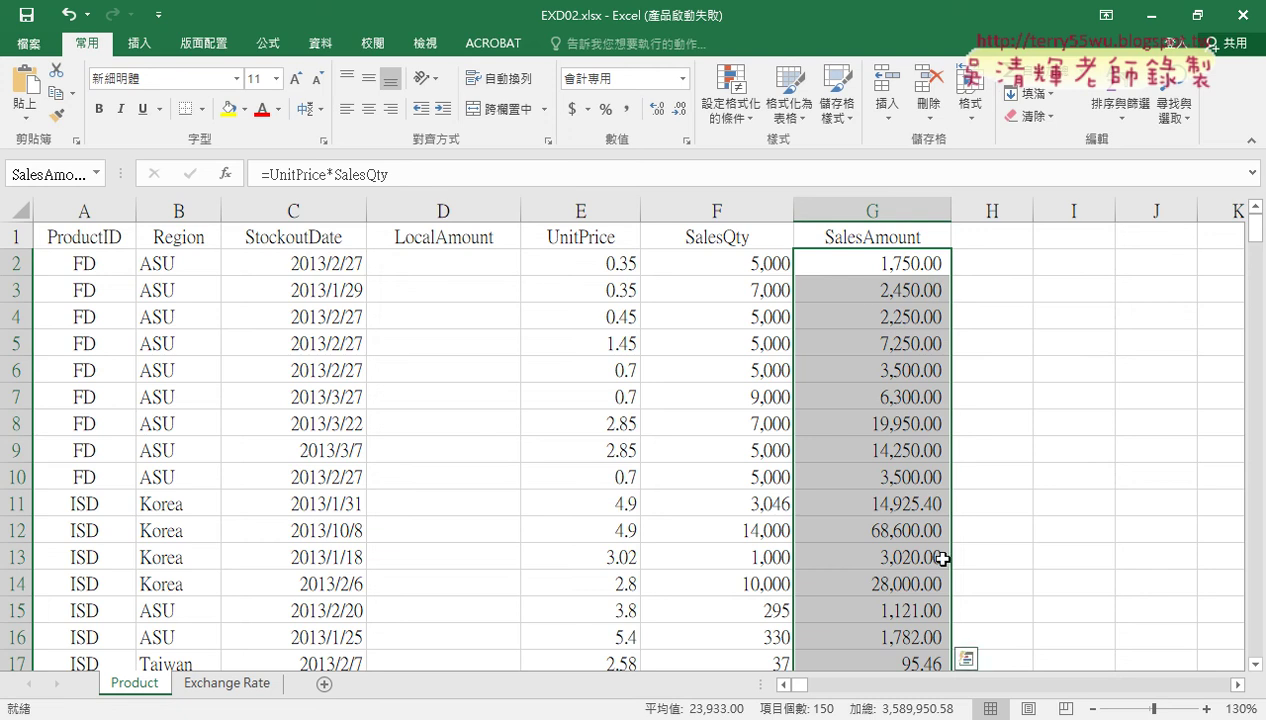
click(679, 112)
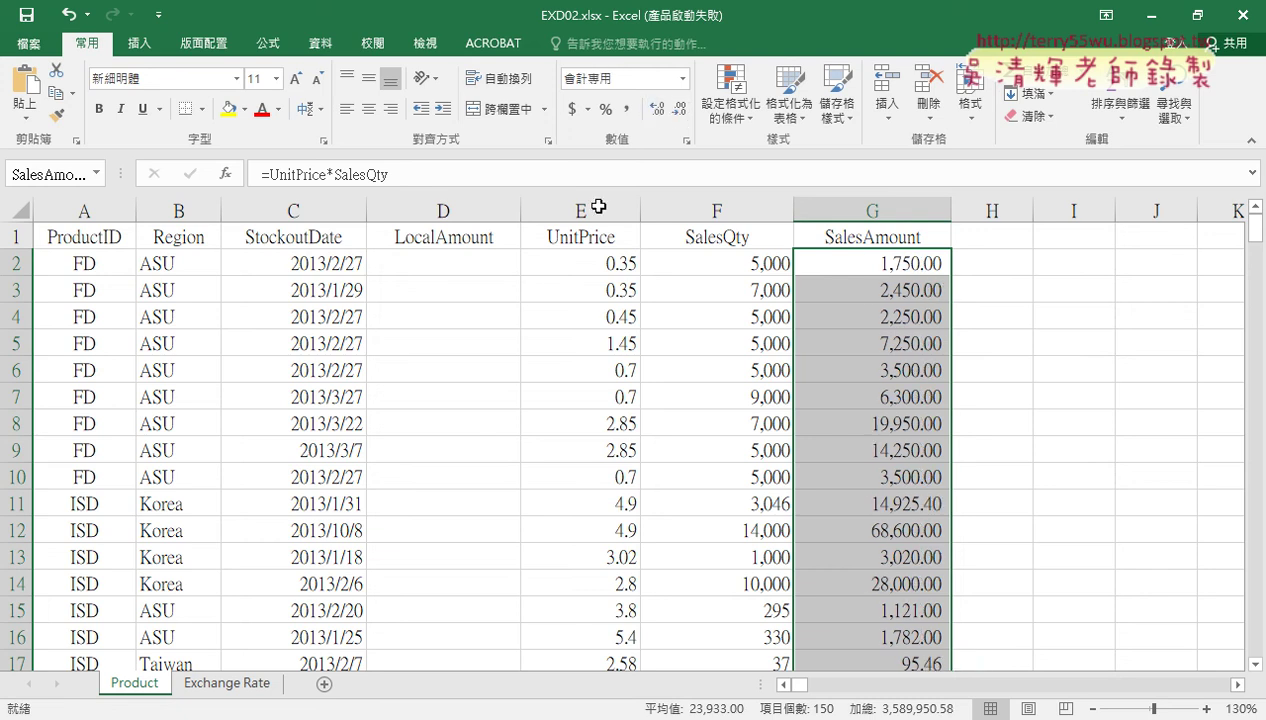
key(alt+Tab)
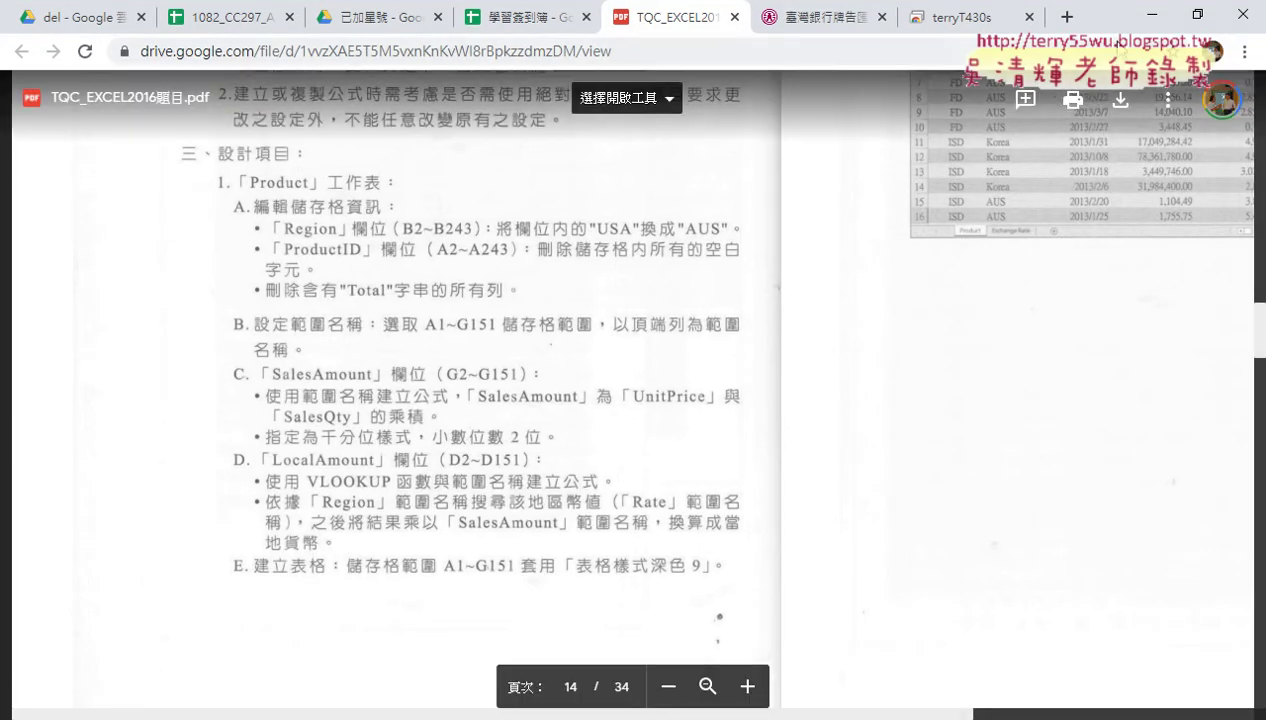
Bring the Excel workbook back in front of the PDF instructions
click(1153, 14)
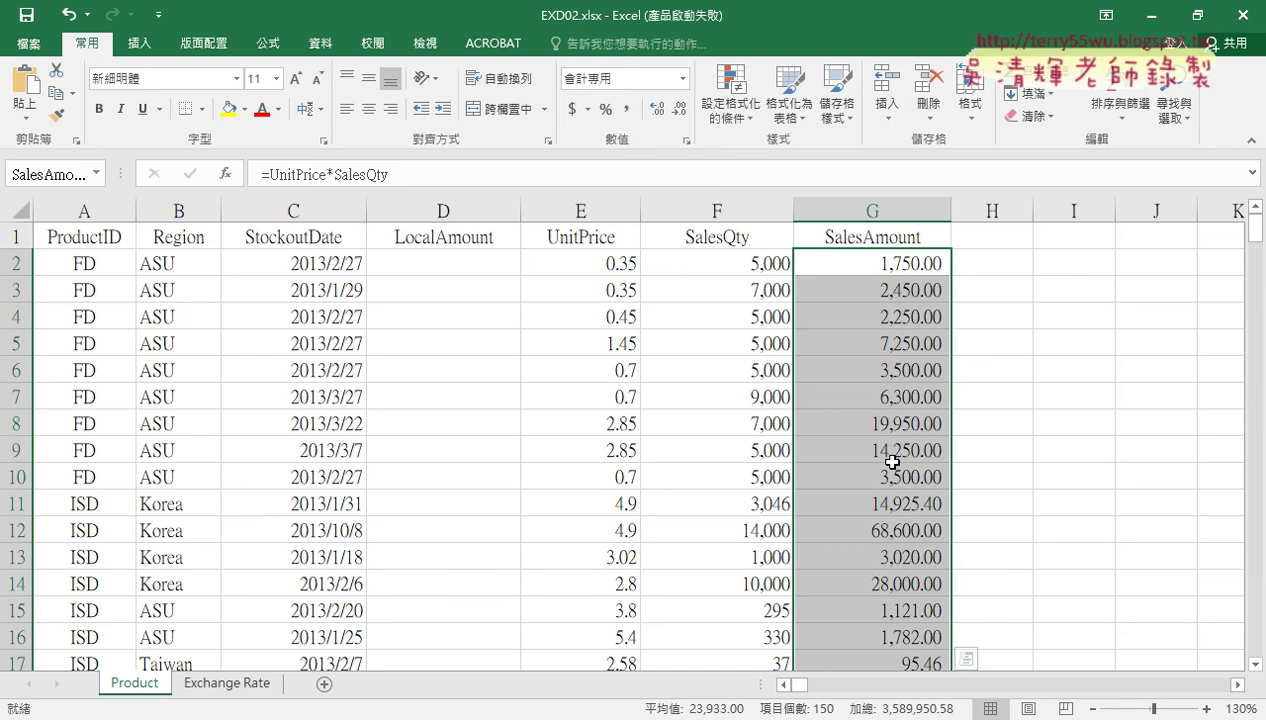
click(930, 440)
scroll(930, 440, down, 1)
scroll(930, 440, down, 1)
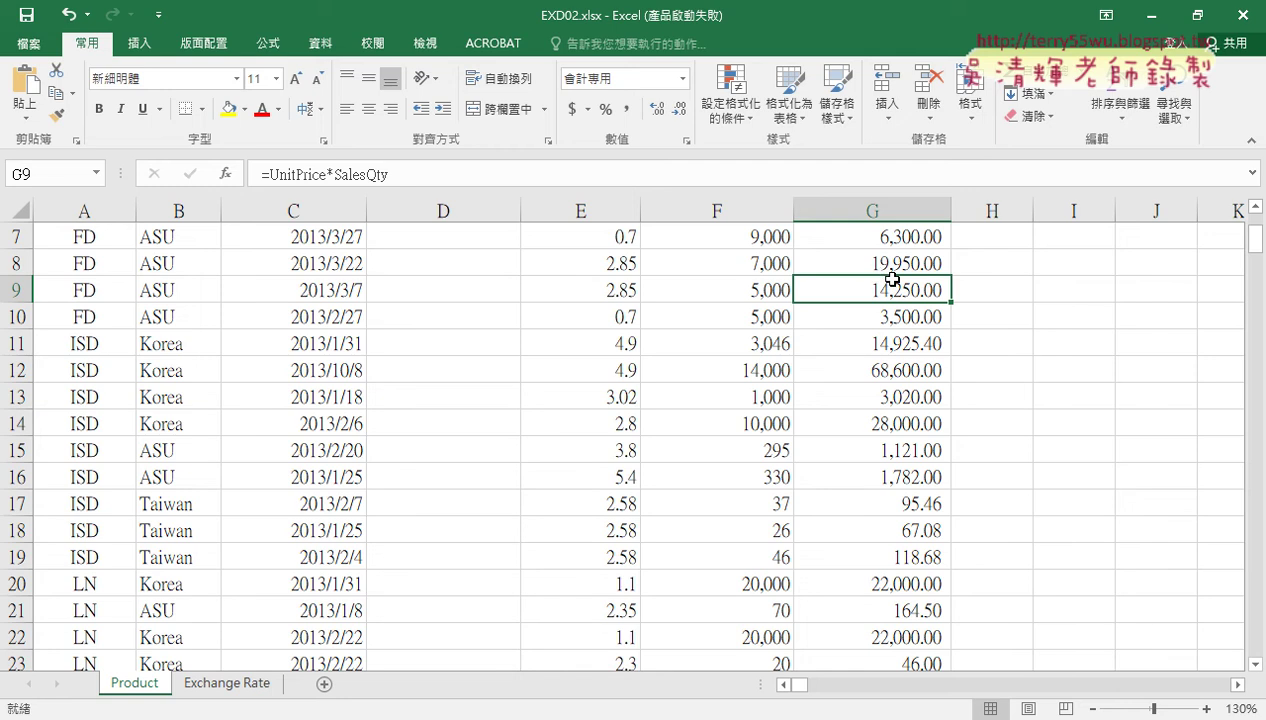
scroll(893, 373, down, 2)
scroll(893, 375, down, 2)
scroll(893, 384, down, 3)
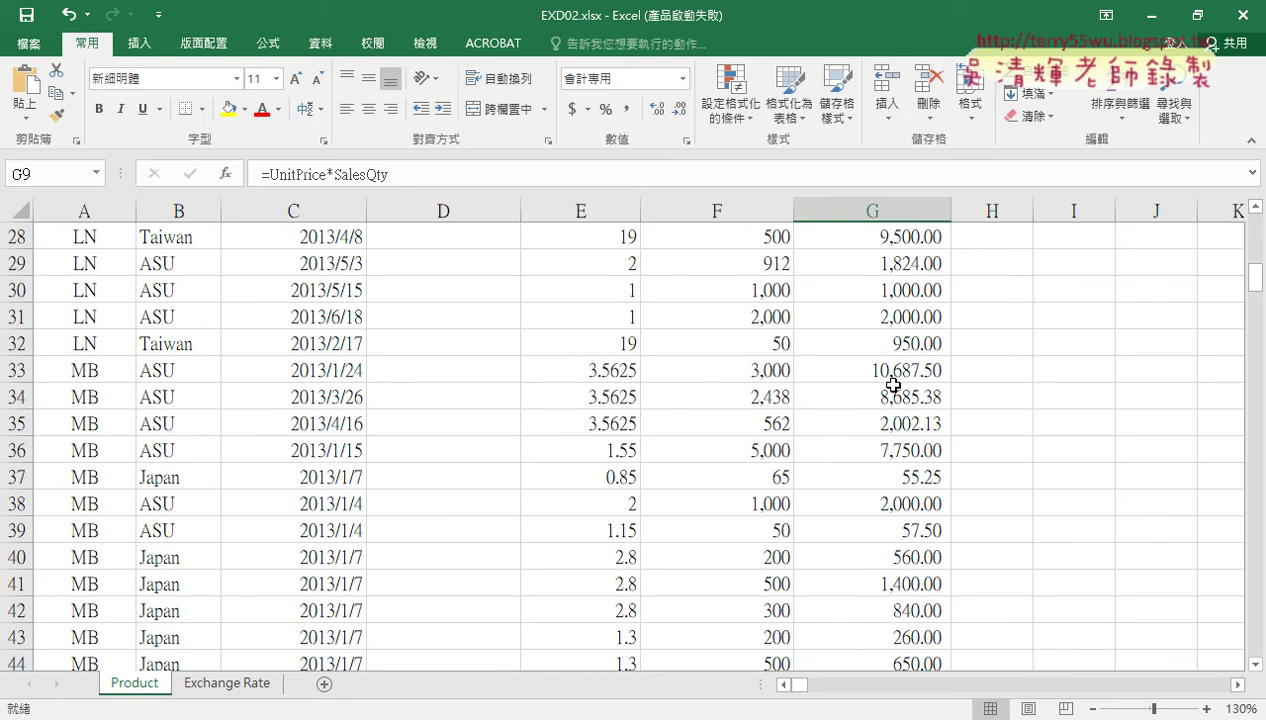
scroll(895, 400, down, 3)
scroll(901, 411, down, 1)
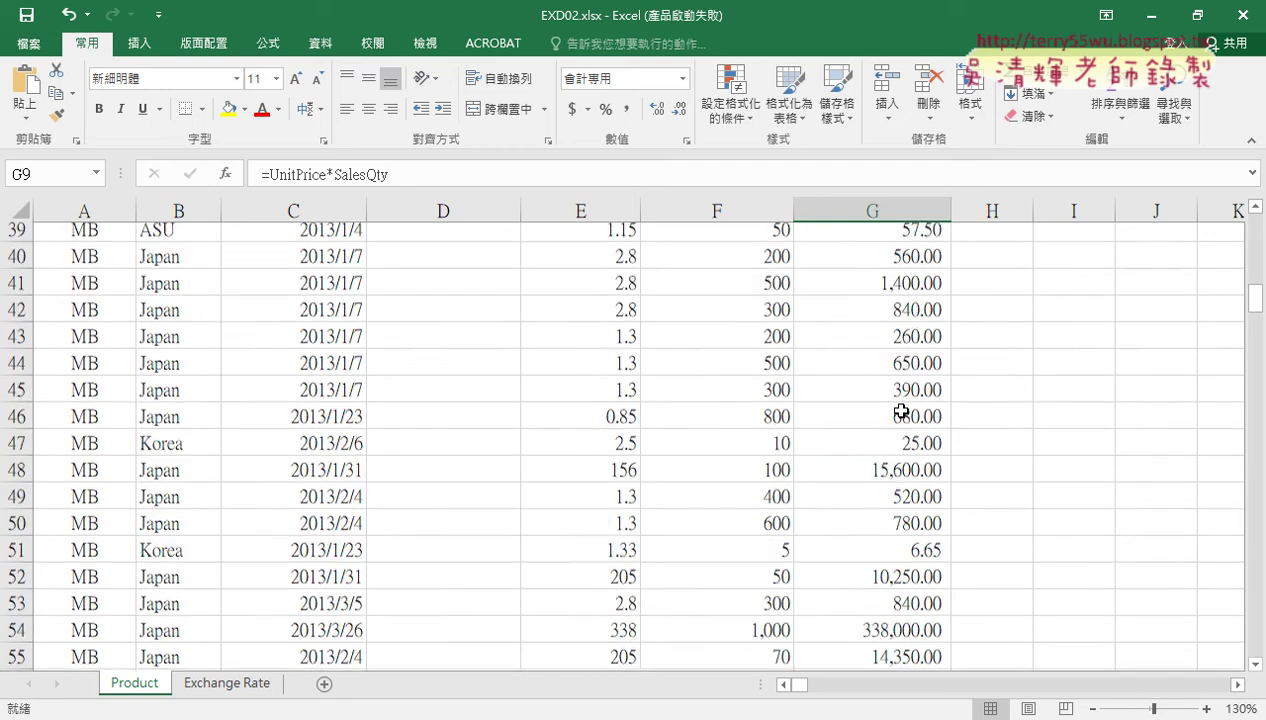
scroll(901, 411, down, 2)
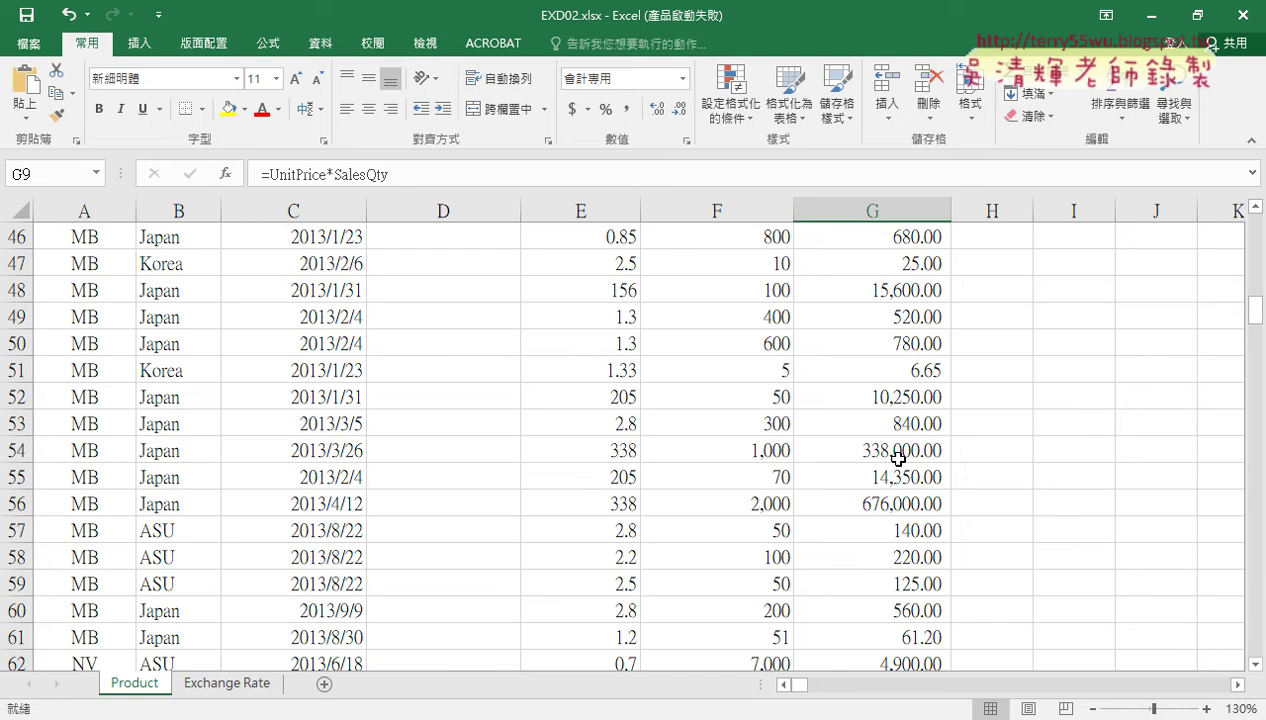
scroll(875, 498, down, 3)
scroll(884, 503, down, 1)
scroll(884, 503, down, 1)
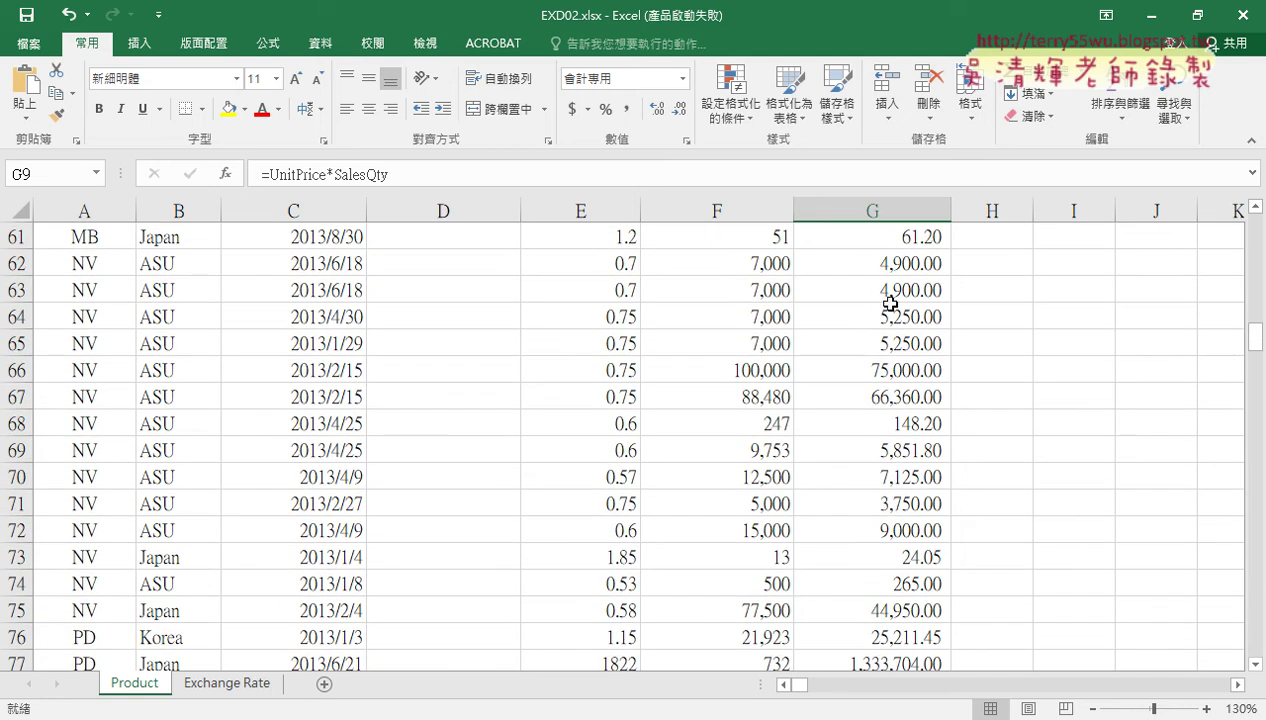
scroll(880, 300, down, 3)
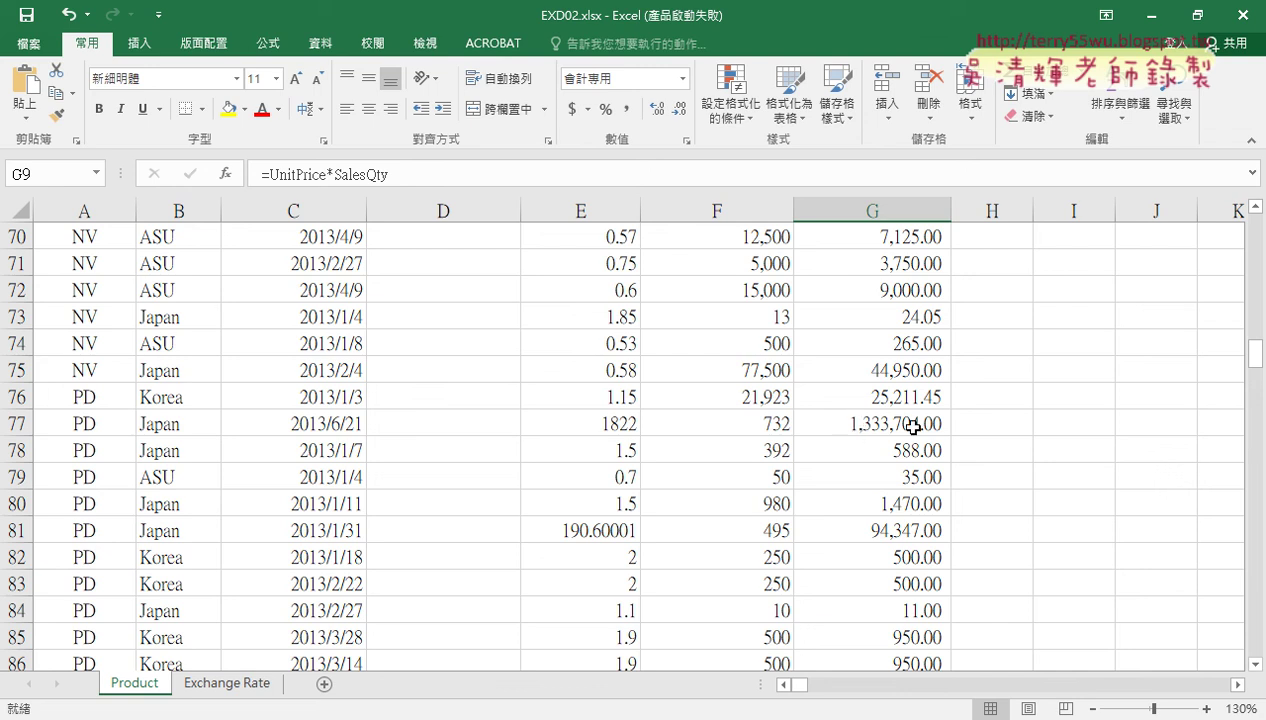
click(325, 714)
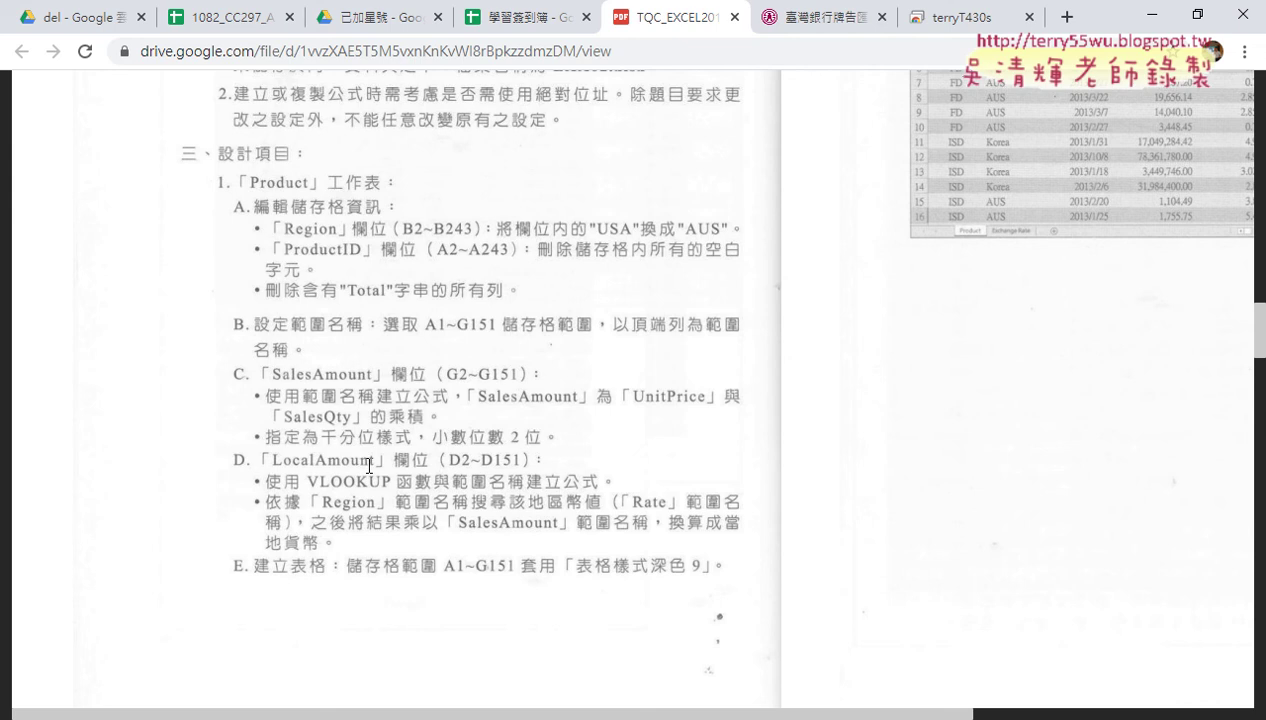
click(1152, 15)
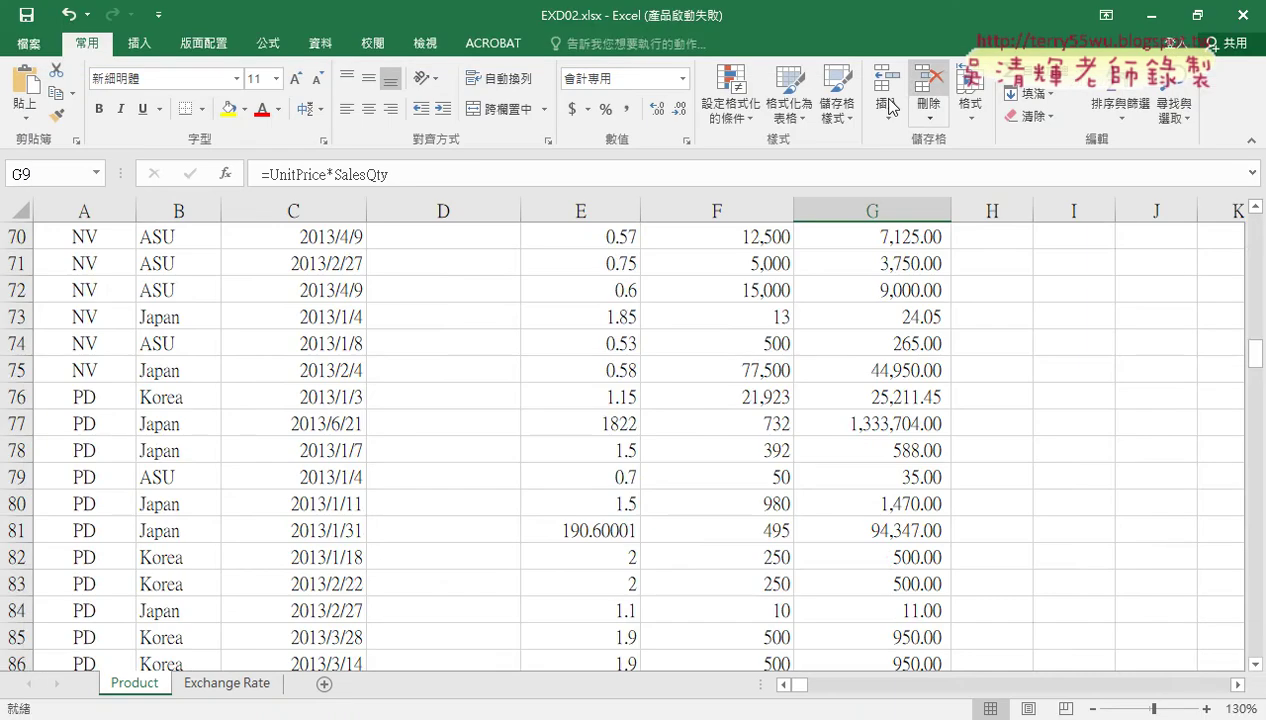
scroll(483, 267, up, 4)
scroll(483, 267, up, 5)
scroll(483, 267, up, 9)
scroll(483, 267, up, 5)
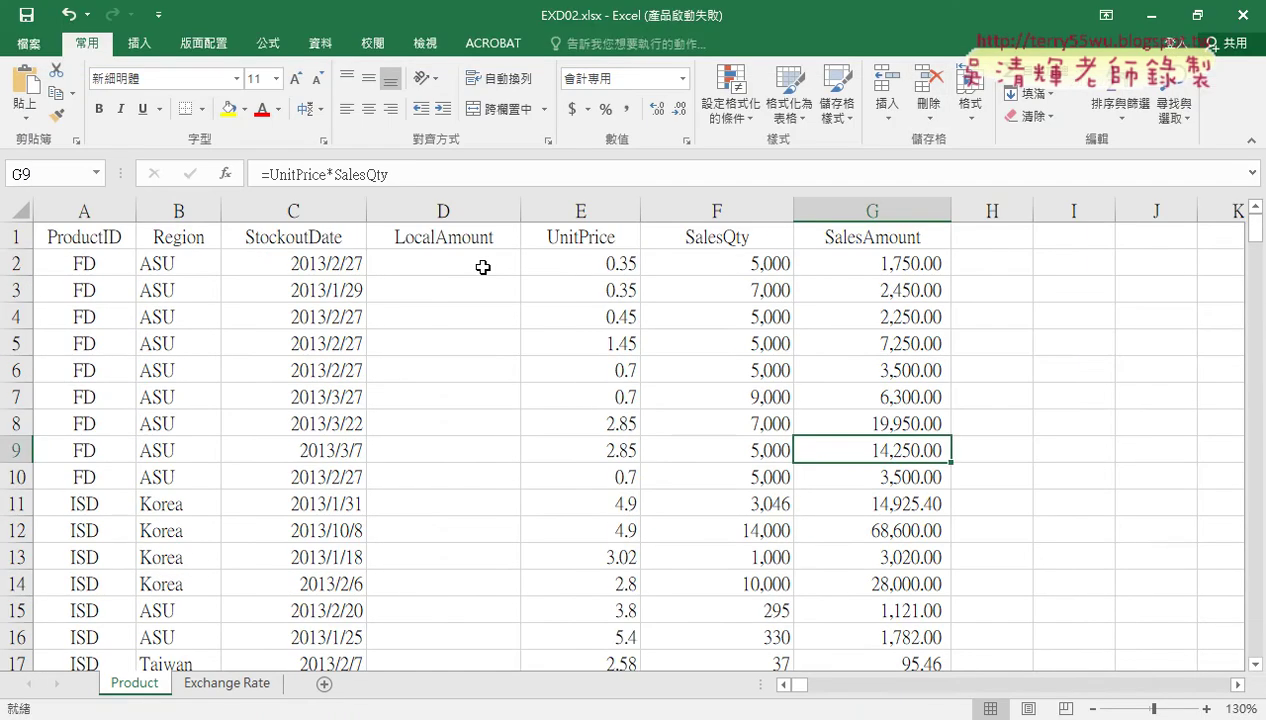
click(464, 241)
click(158, 266)
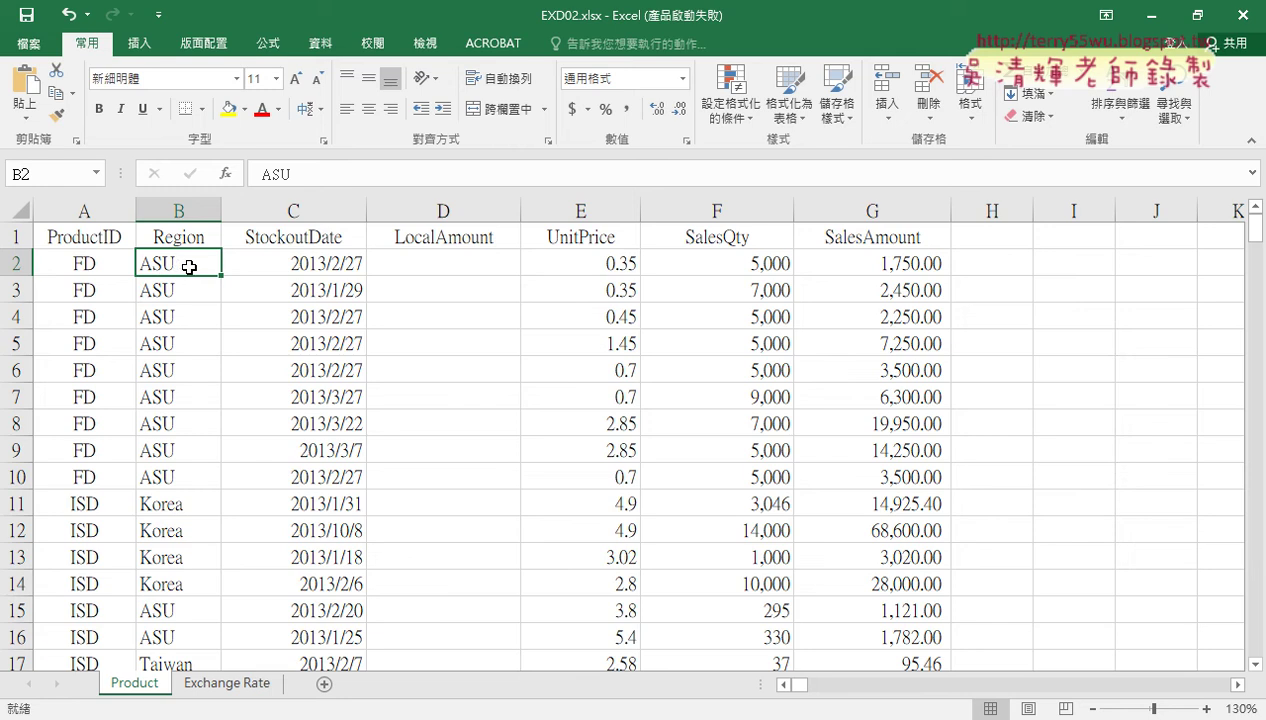
click(415, 261)
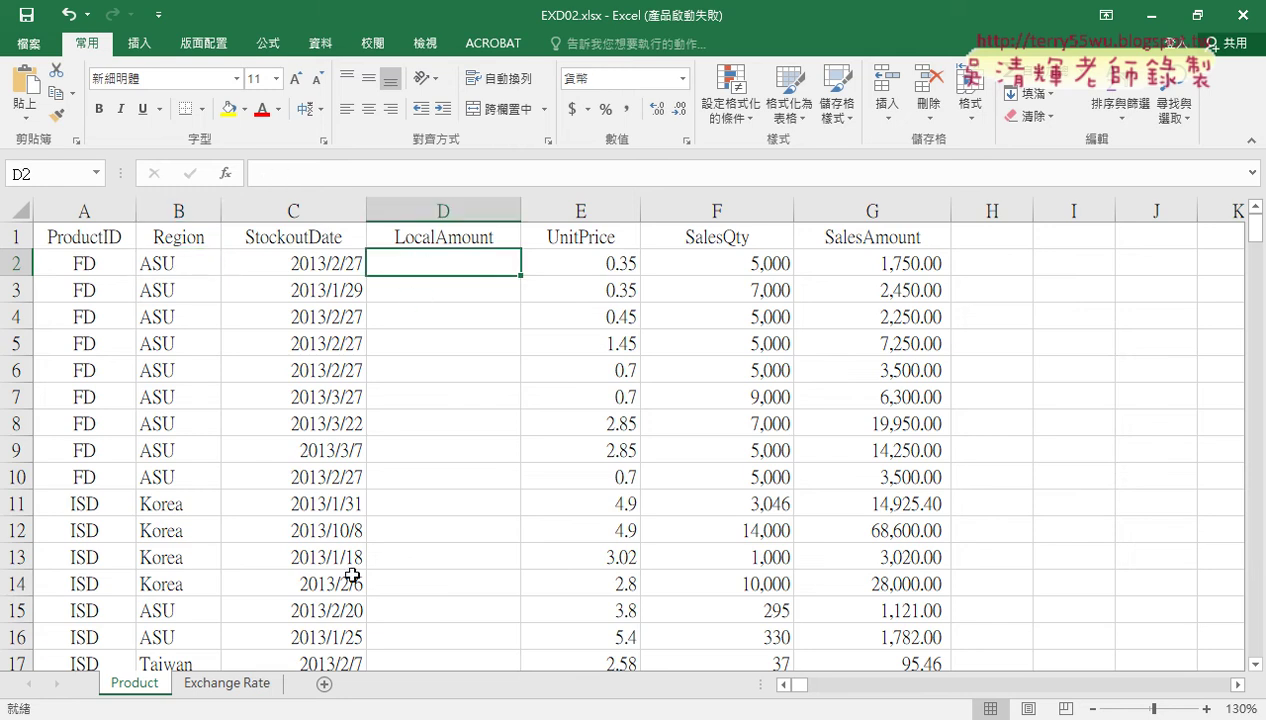
click(246, 686)
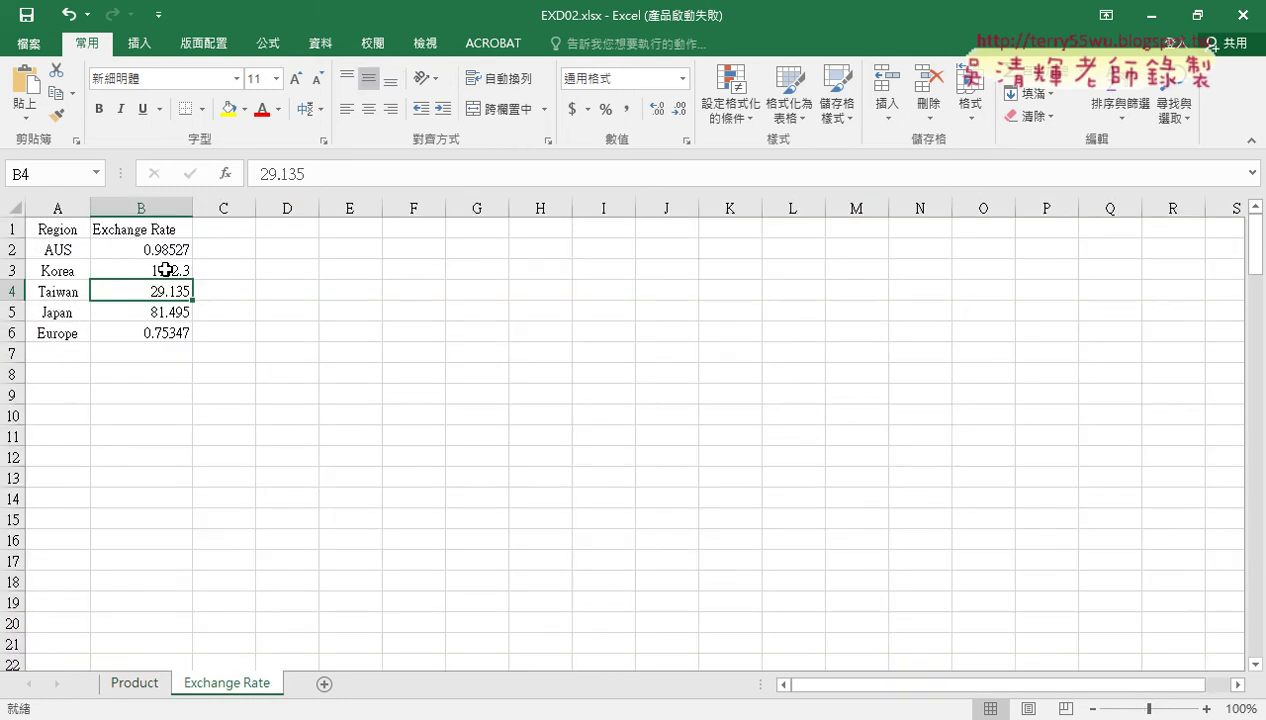
click(162, 250)
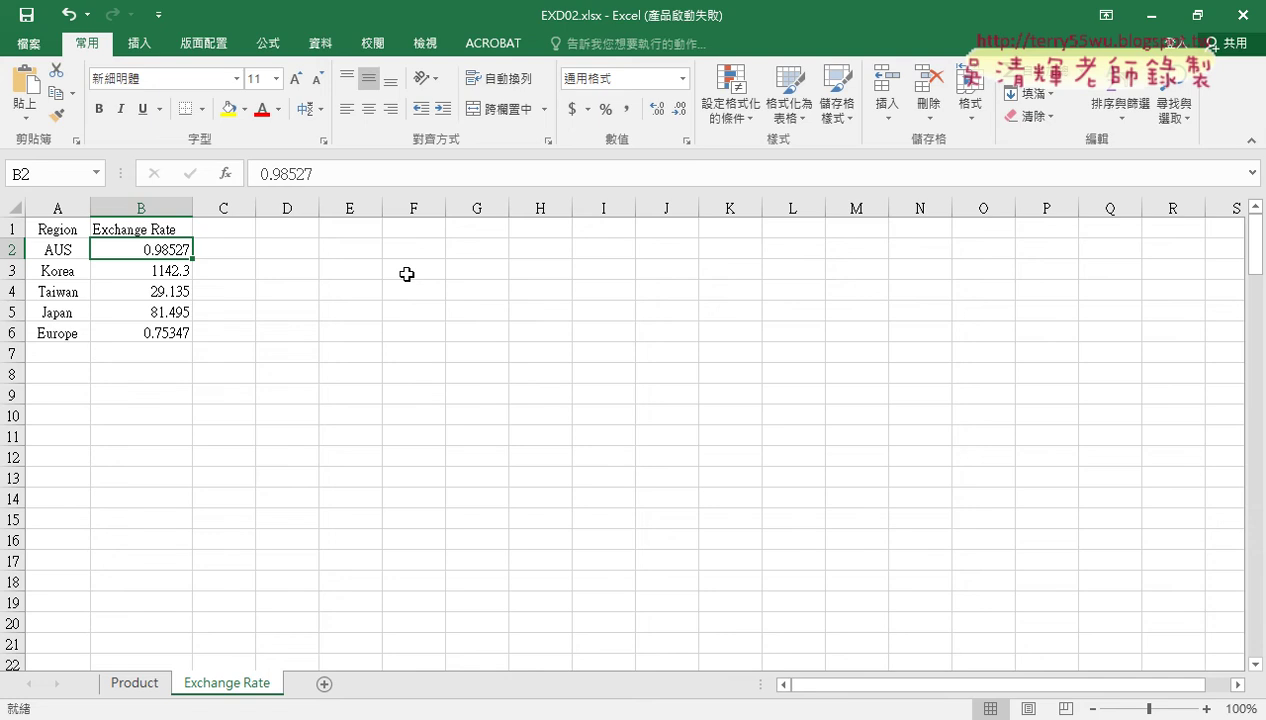
click(134, 683)
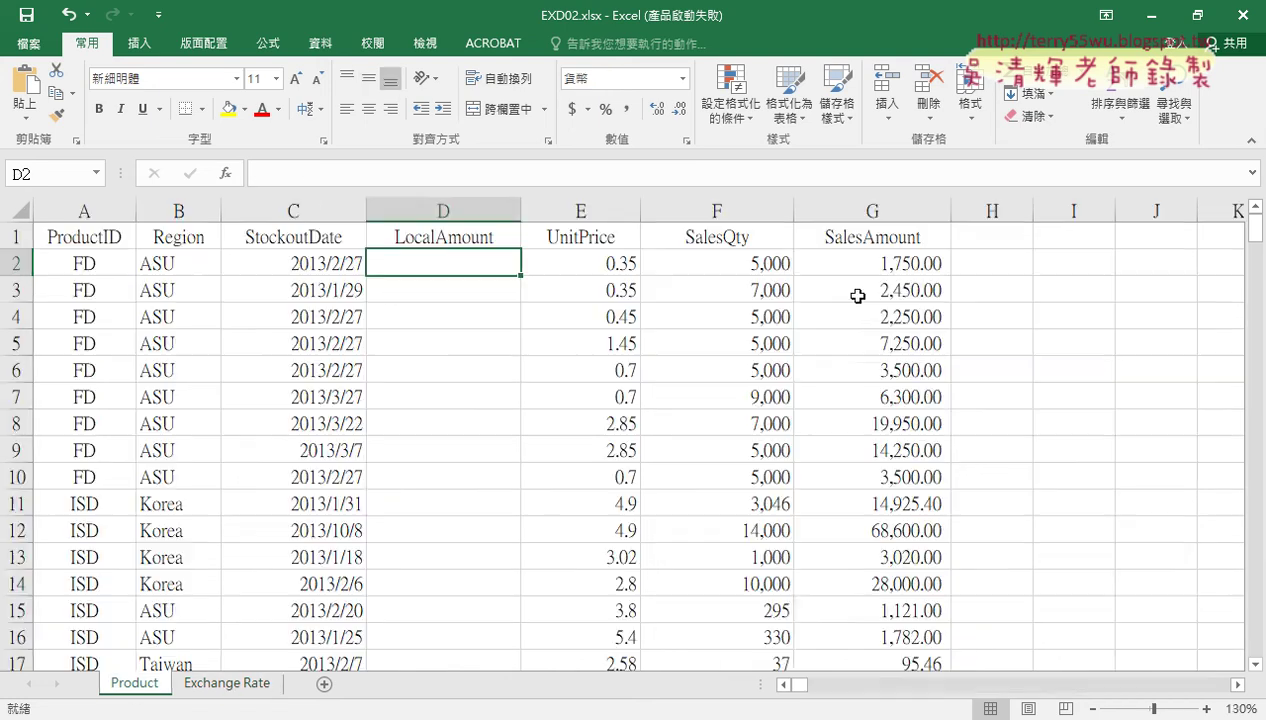
click(867, 213)
drag(867, 218, 867, 212)
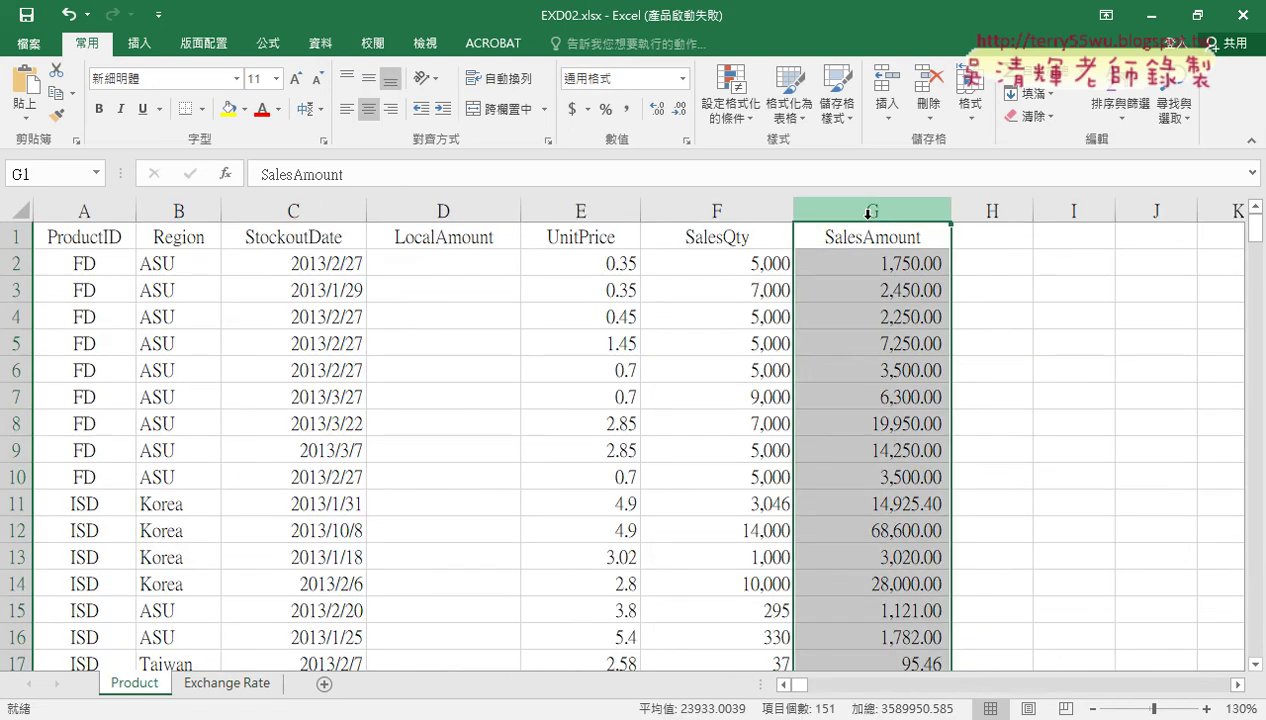
Glance at Exchange Rate, then inspect G2, D2, Korea in B11, D11 and G11 on Product
click(224, 683)
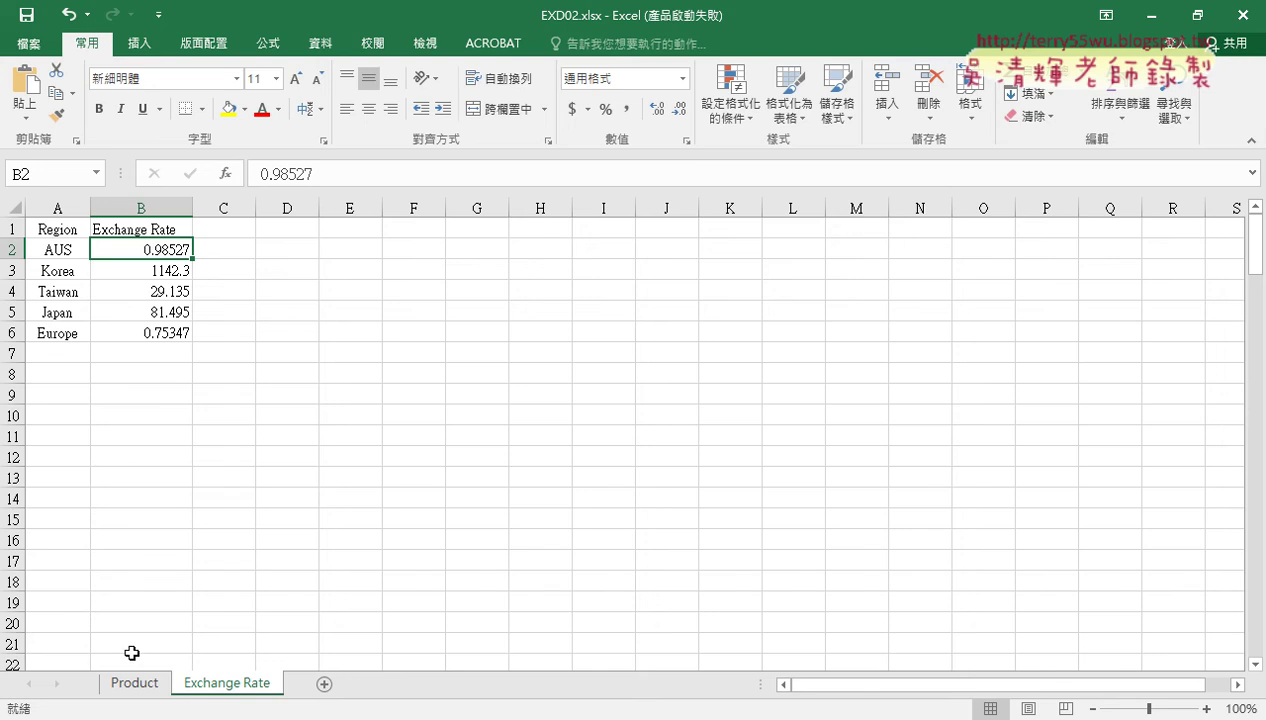
click(134, 683)
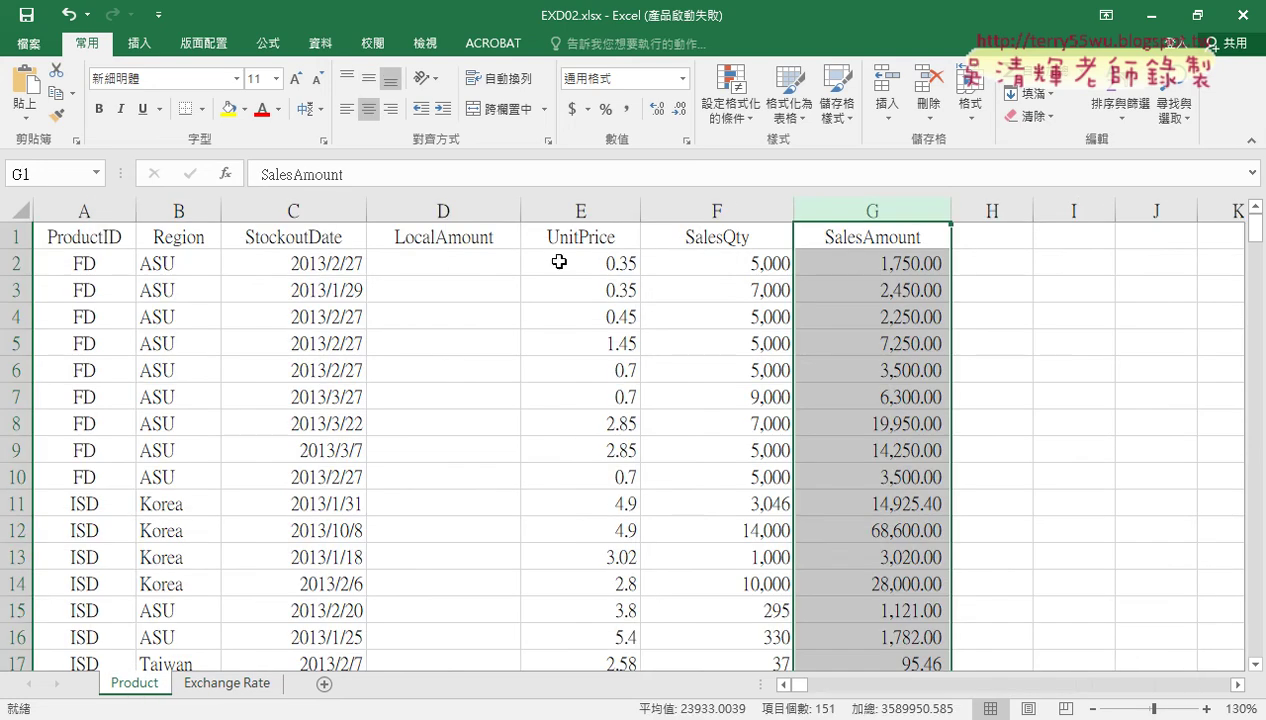
click(823, 266)
click(464, 268)
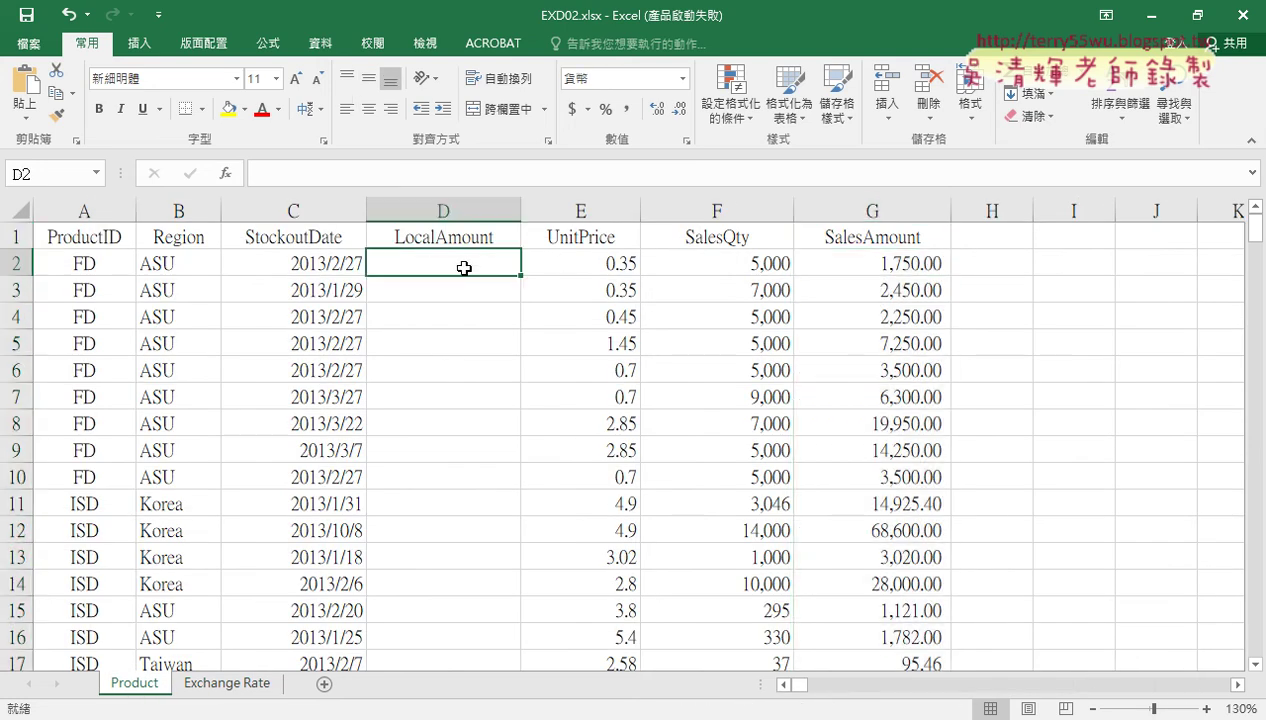
click(169, 508)
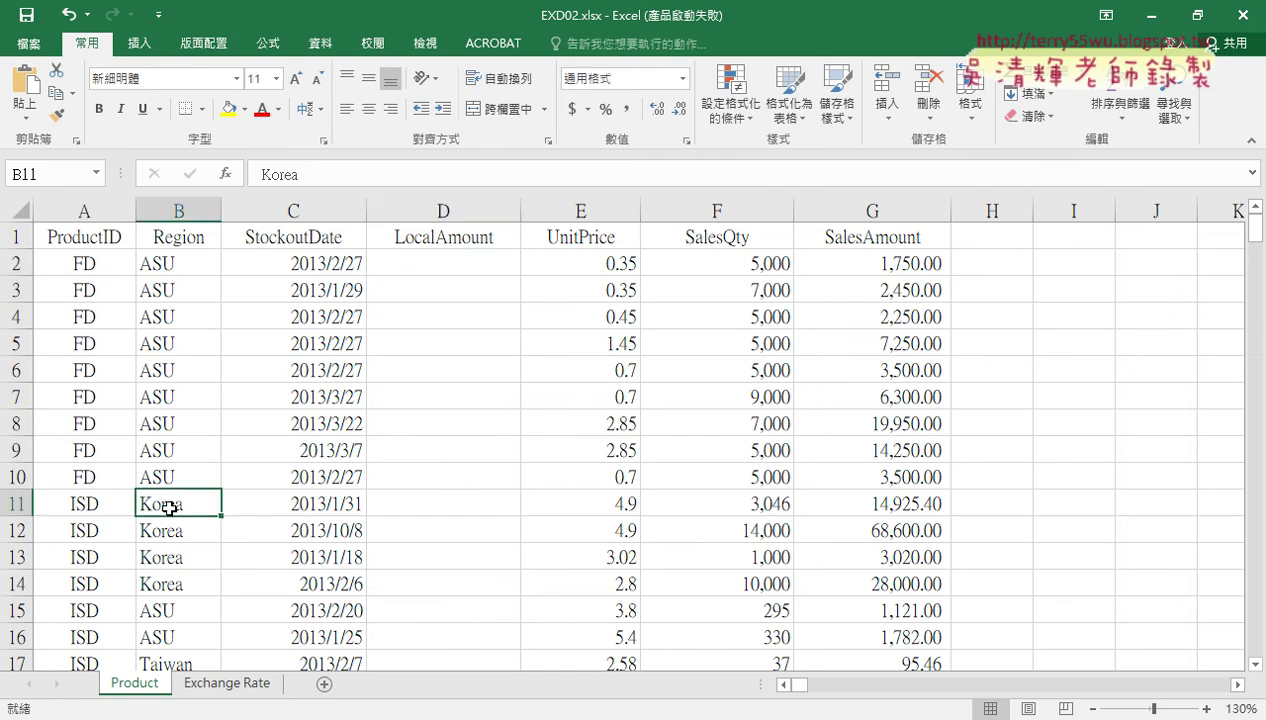
click(455, 508)
click(906, 505)
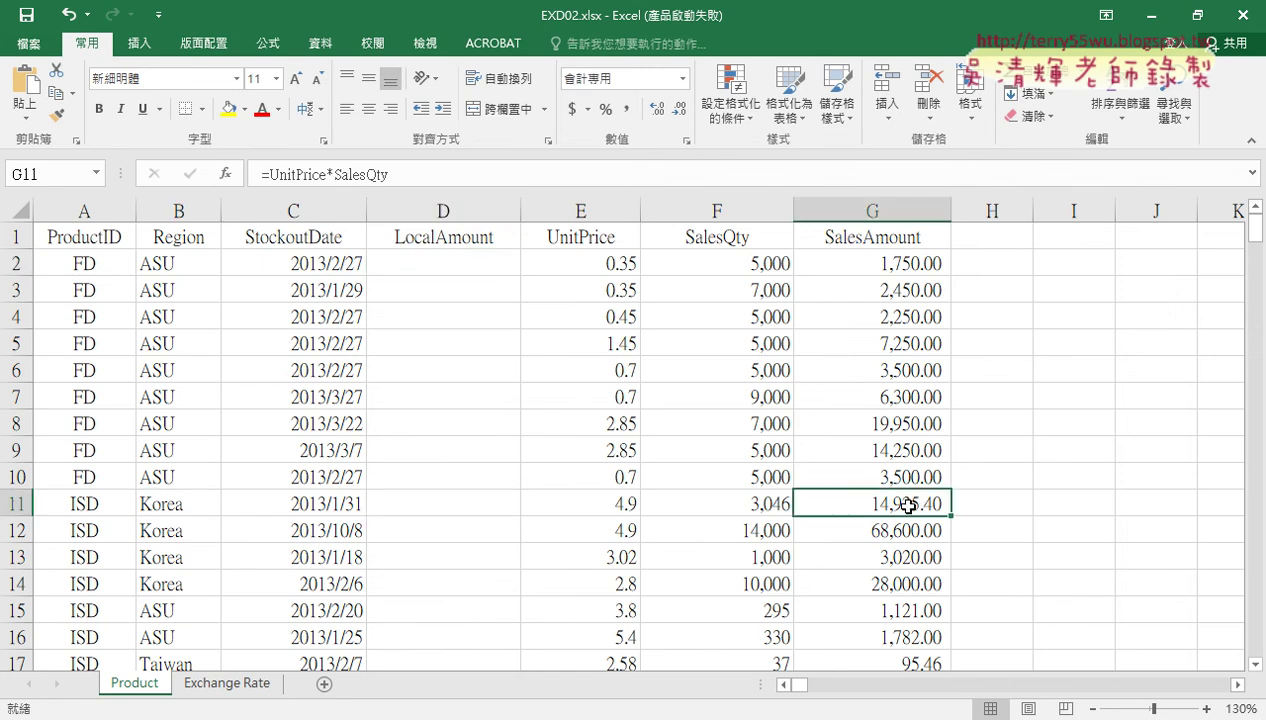
Check Korea's rate in B3 on Exchange Rate, then look at D2 and ASU in B2 on Product
click(233, 684)
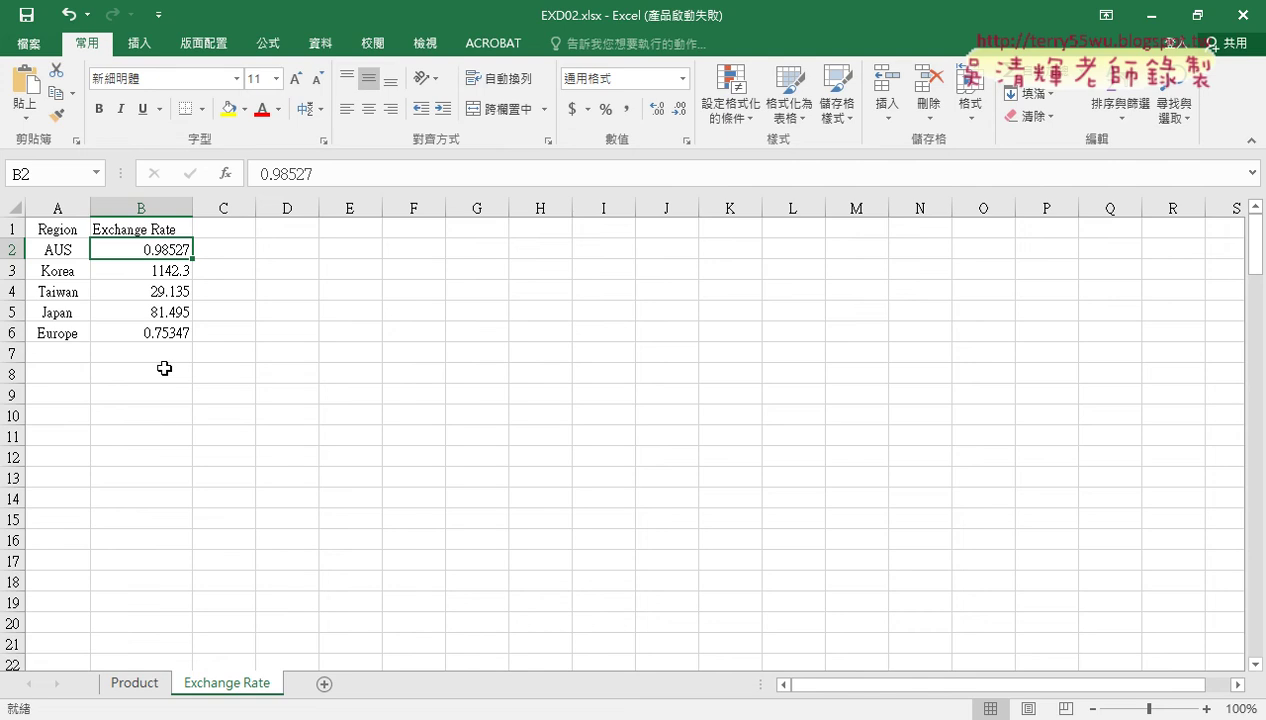
click(164, 271)
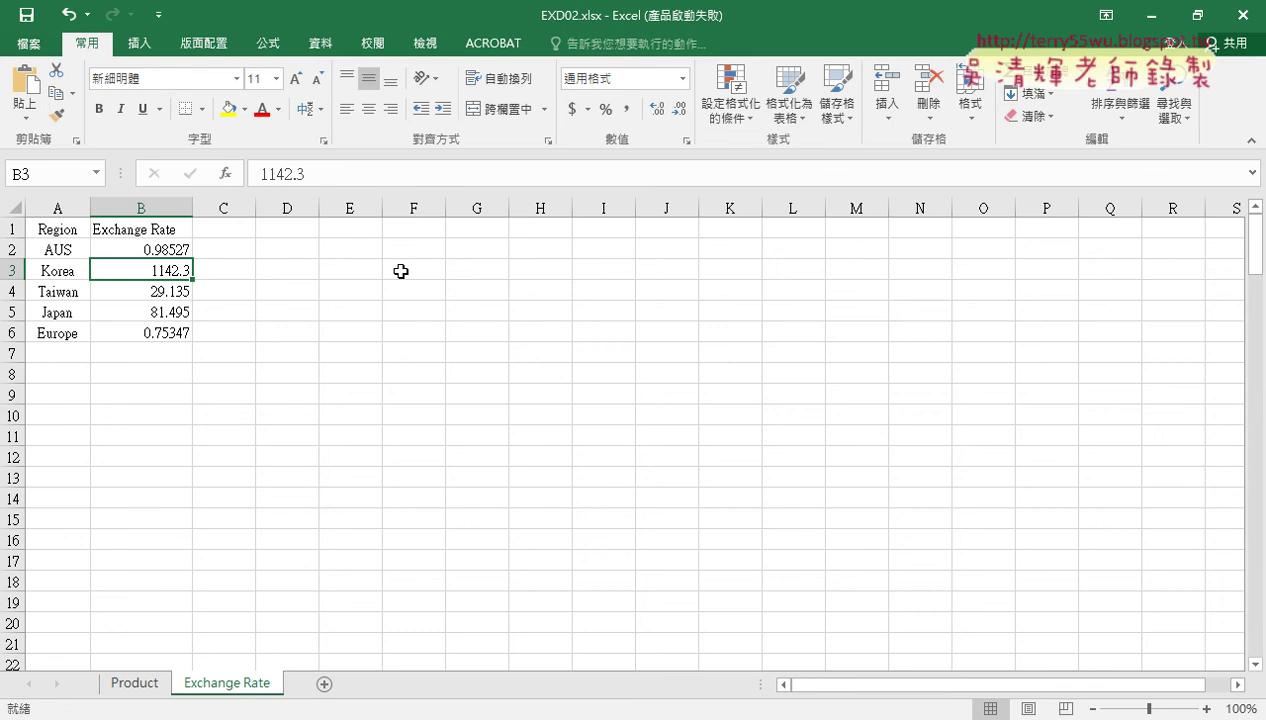
click(134, 683)
click(449, 267)
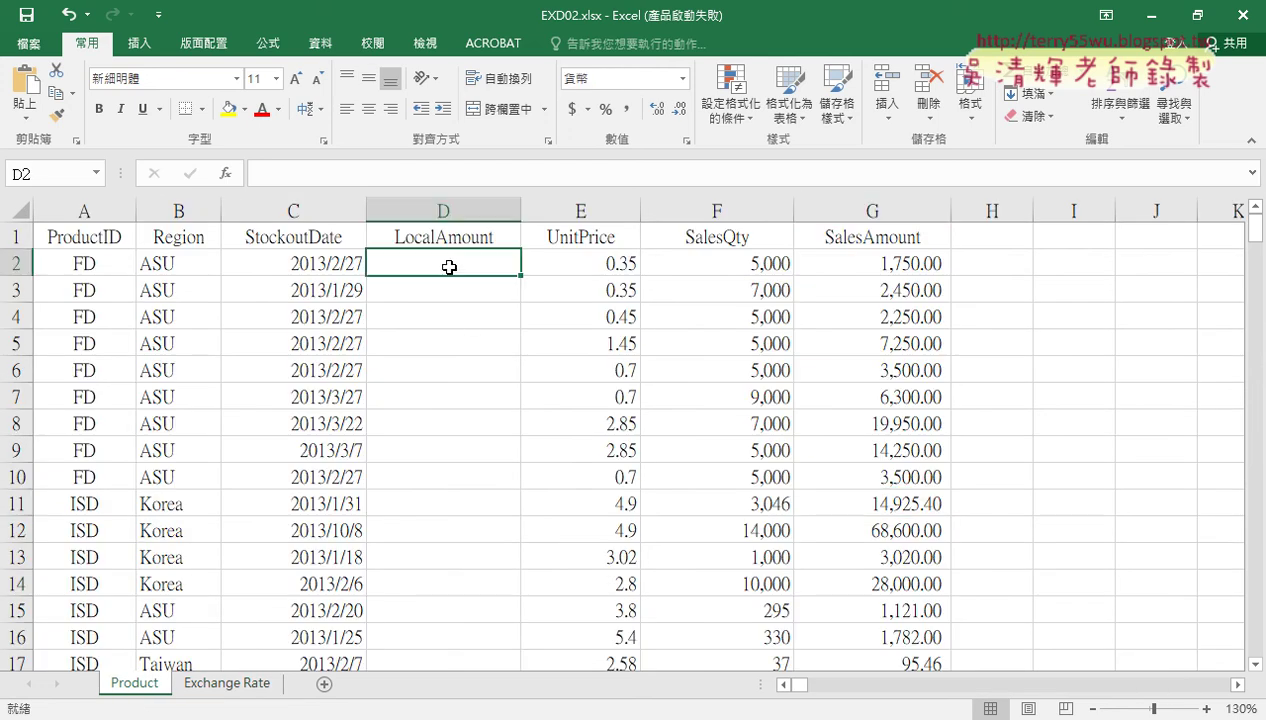
click(170, 268)
click(245, 688)
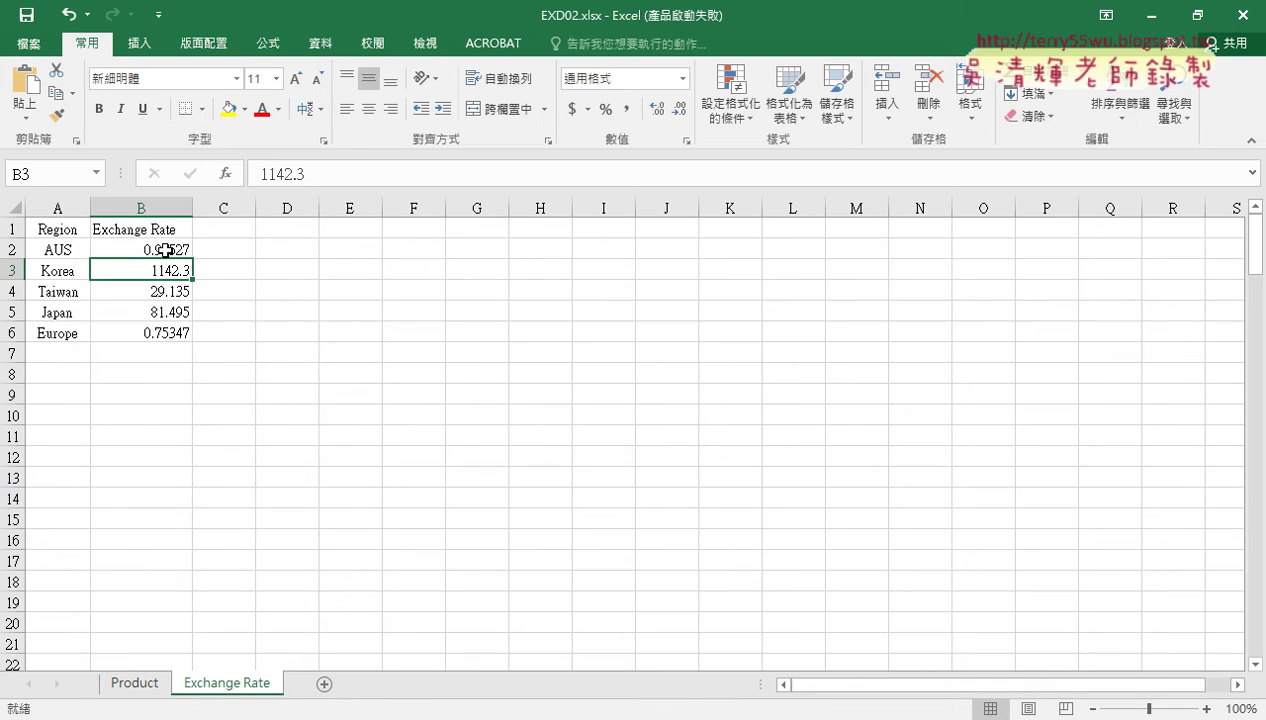
drag(57, 249, 155, 336)
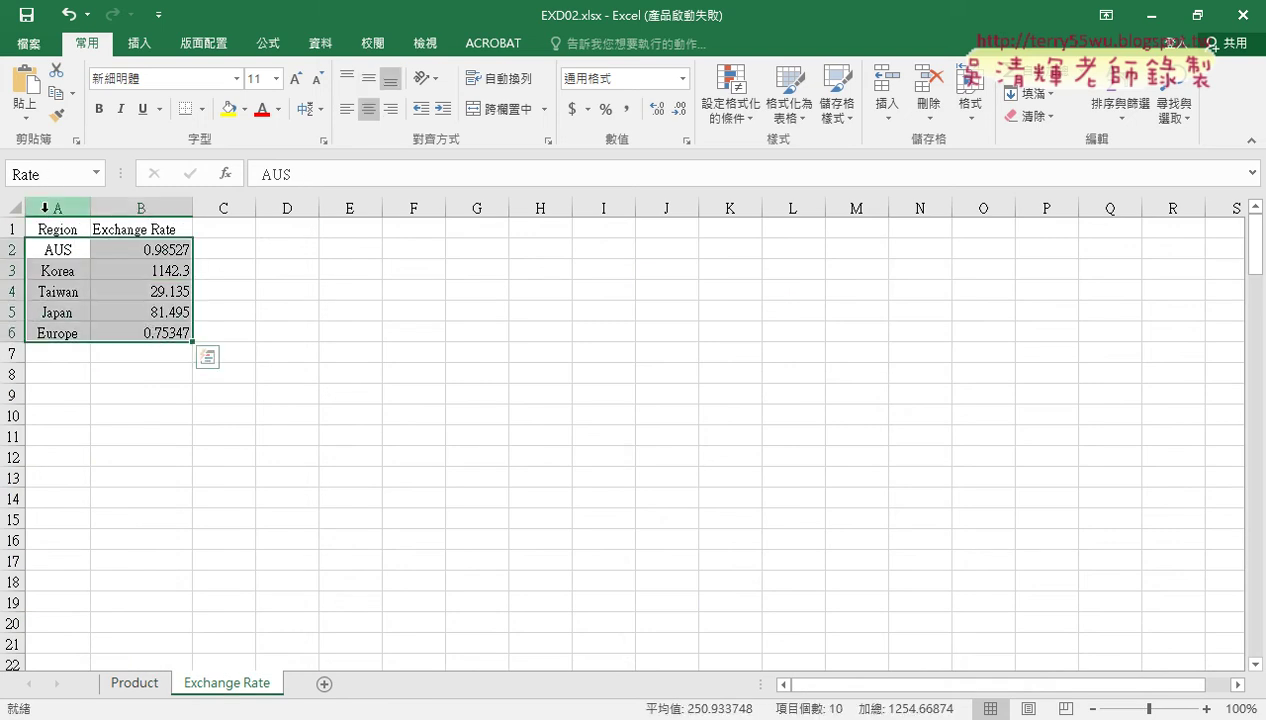
drag(24, 236, 28, 352)
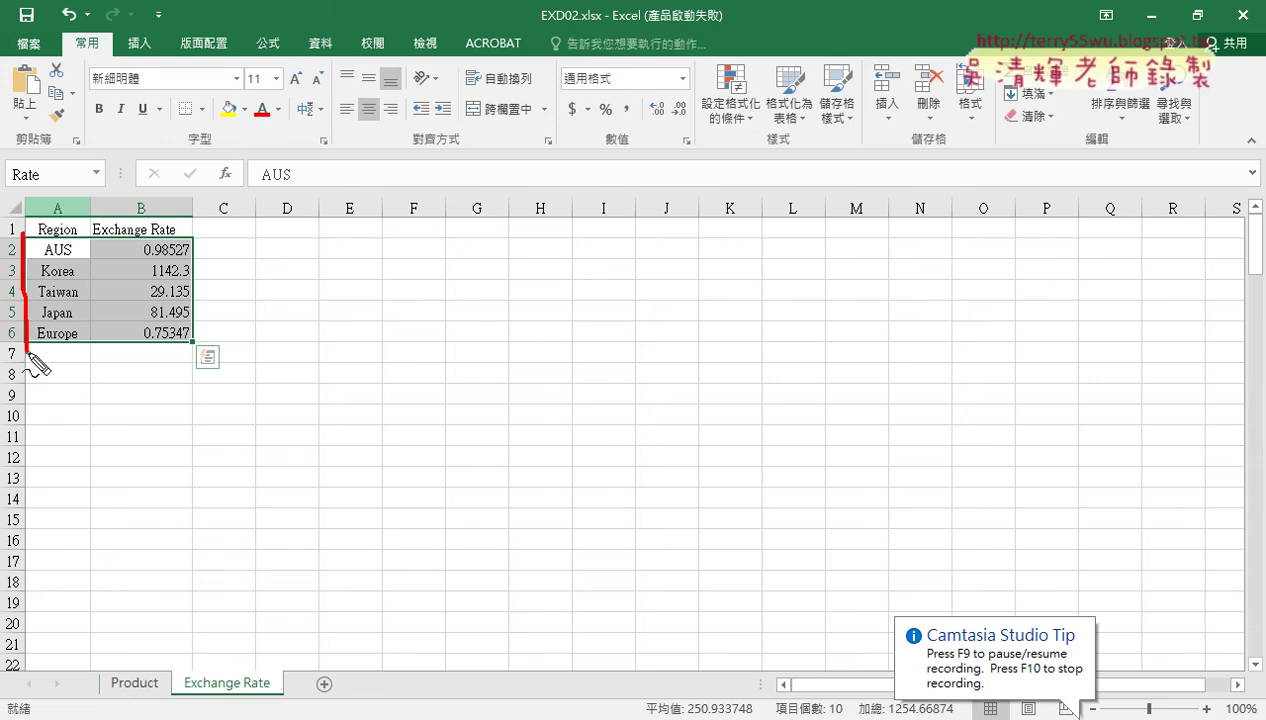
mouse_move(27, 238)
mouse_down()
mouse_move(117, 239)
mouse_move(193, 280)
mouse_move(192, 339)
mouse_move(30, 352)
mouse_up()
mouse_move(30, 188)
mouse_down()
mouse_move(20, 155)
mouse_move(55, 190)
mouse_up()
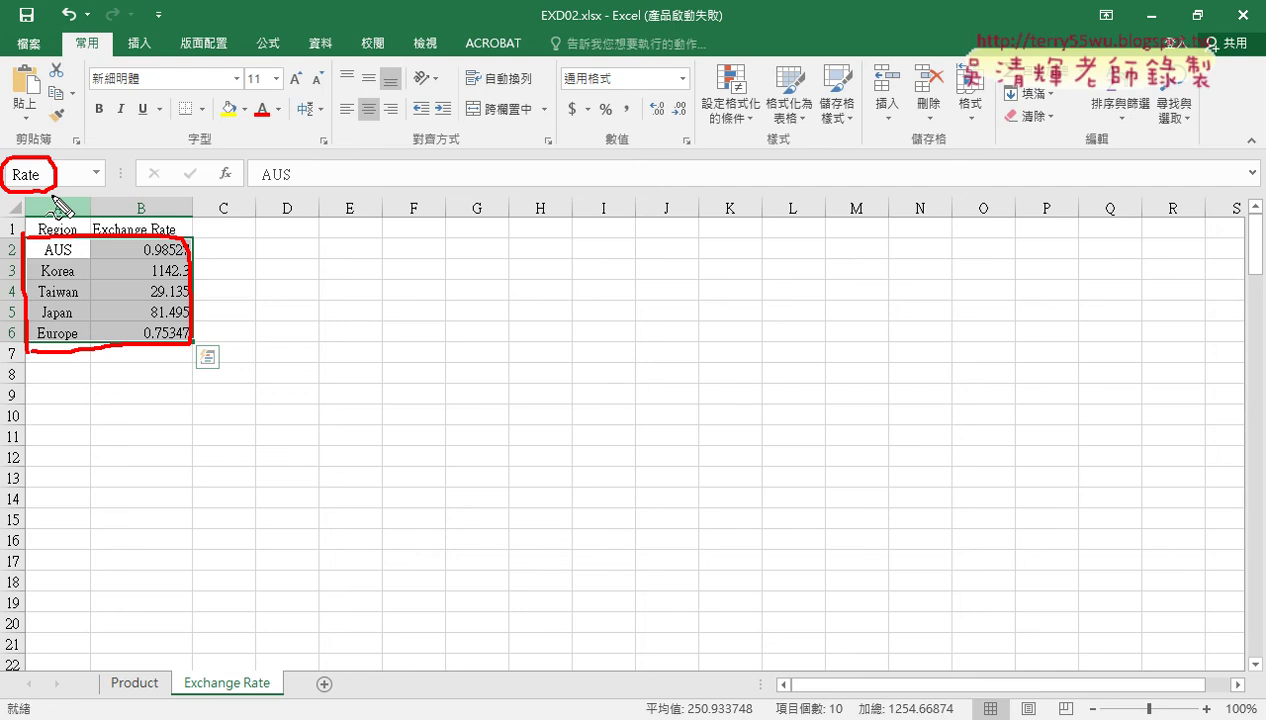
key(Escape)
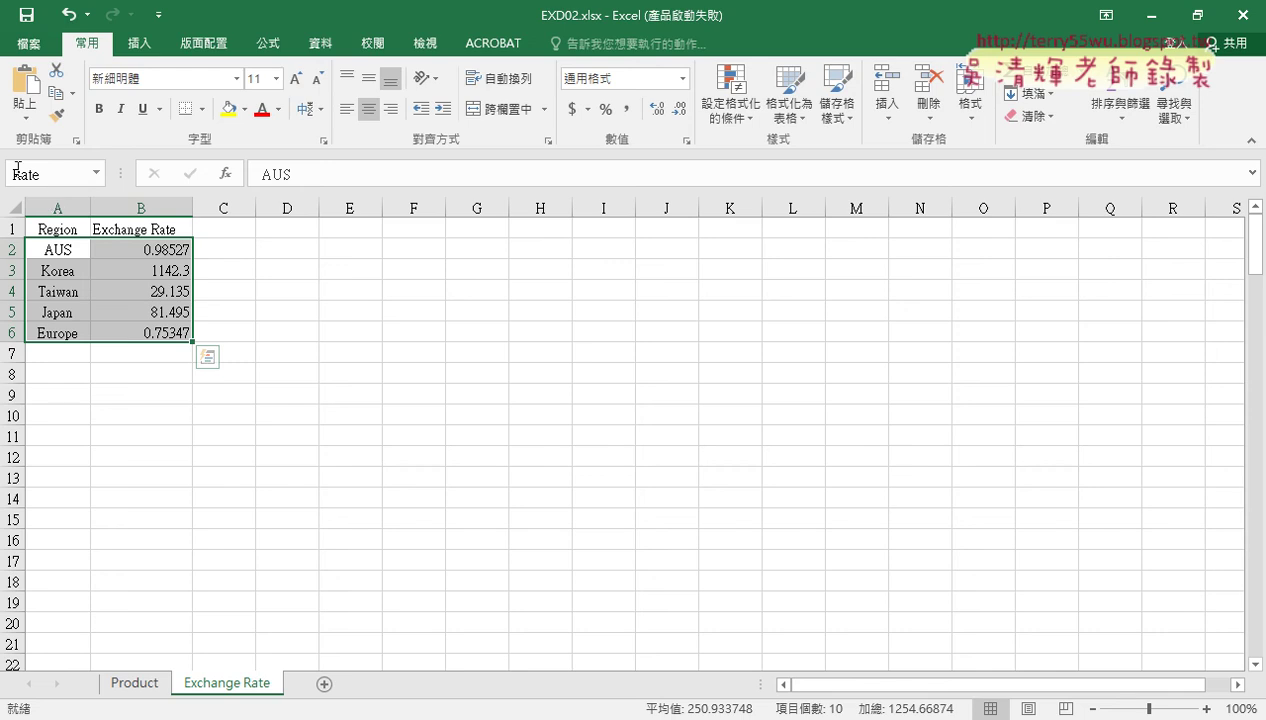
click(145, 684)
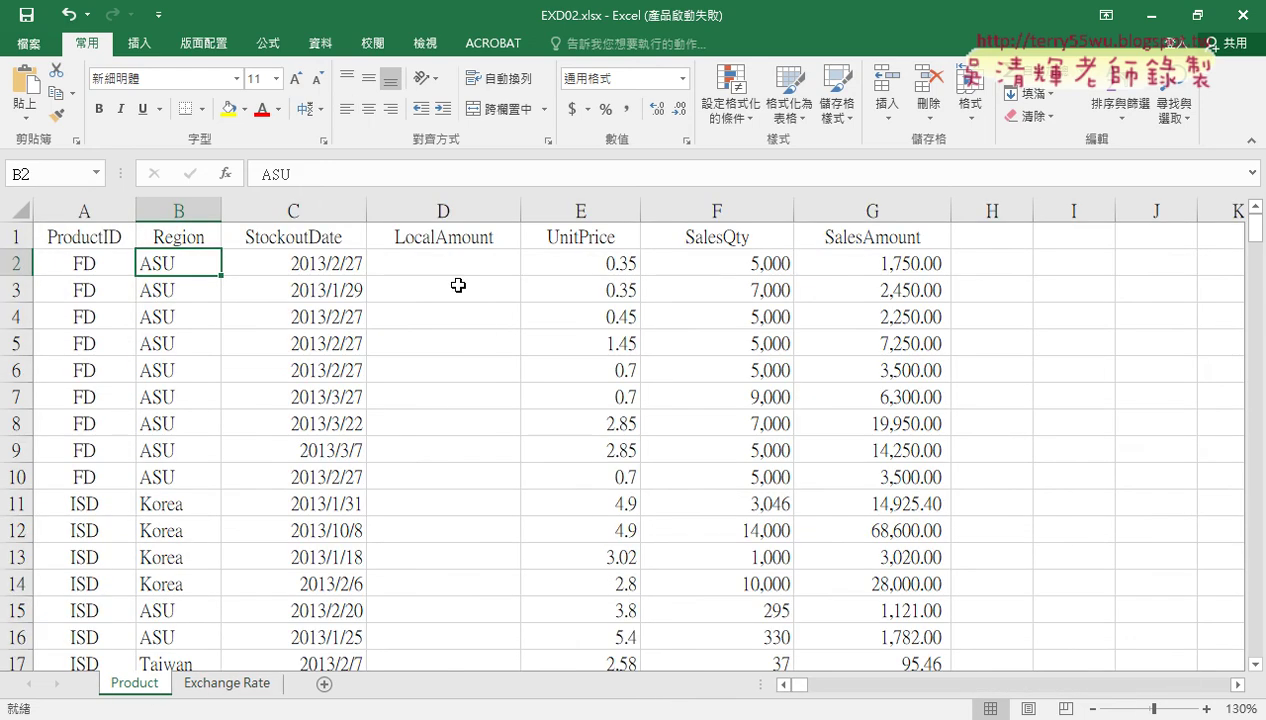
Insert VLOOKUP into D2 from the Lookup & Reference (檢視與參照) function category
click(448, 265)
click(226, 173)
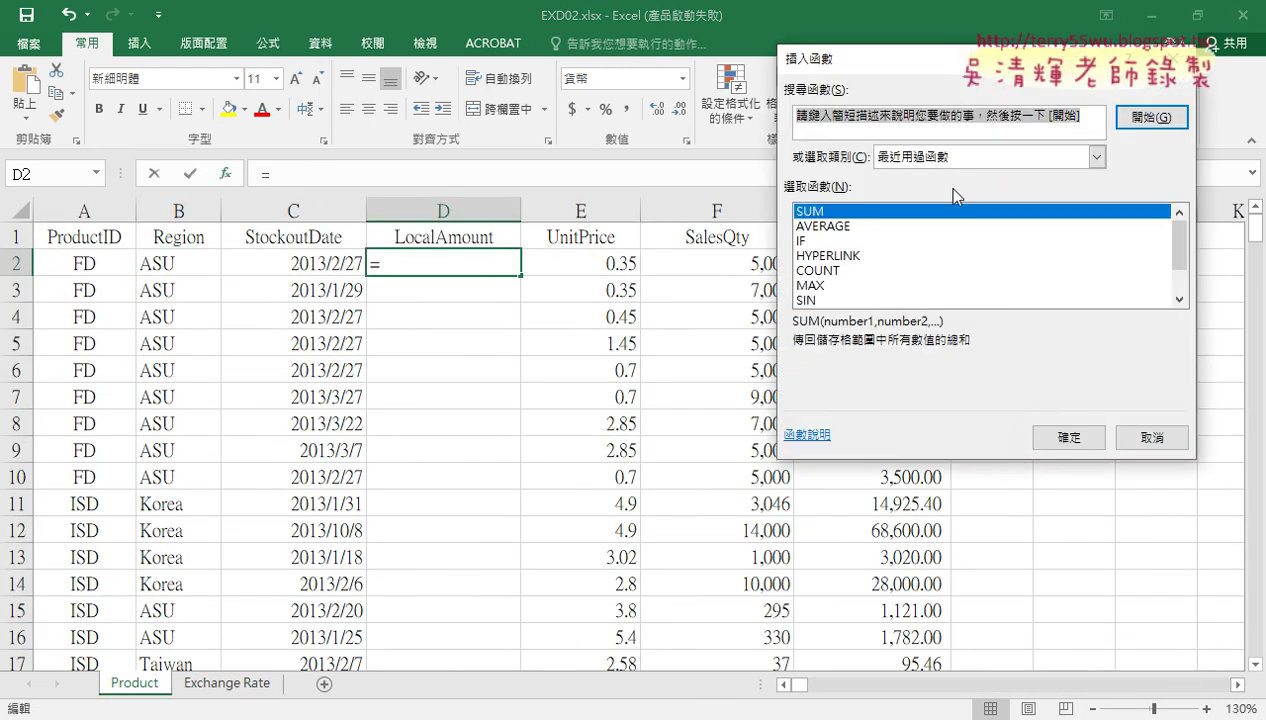
click(971, 160)
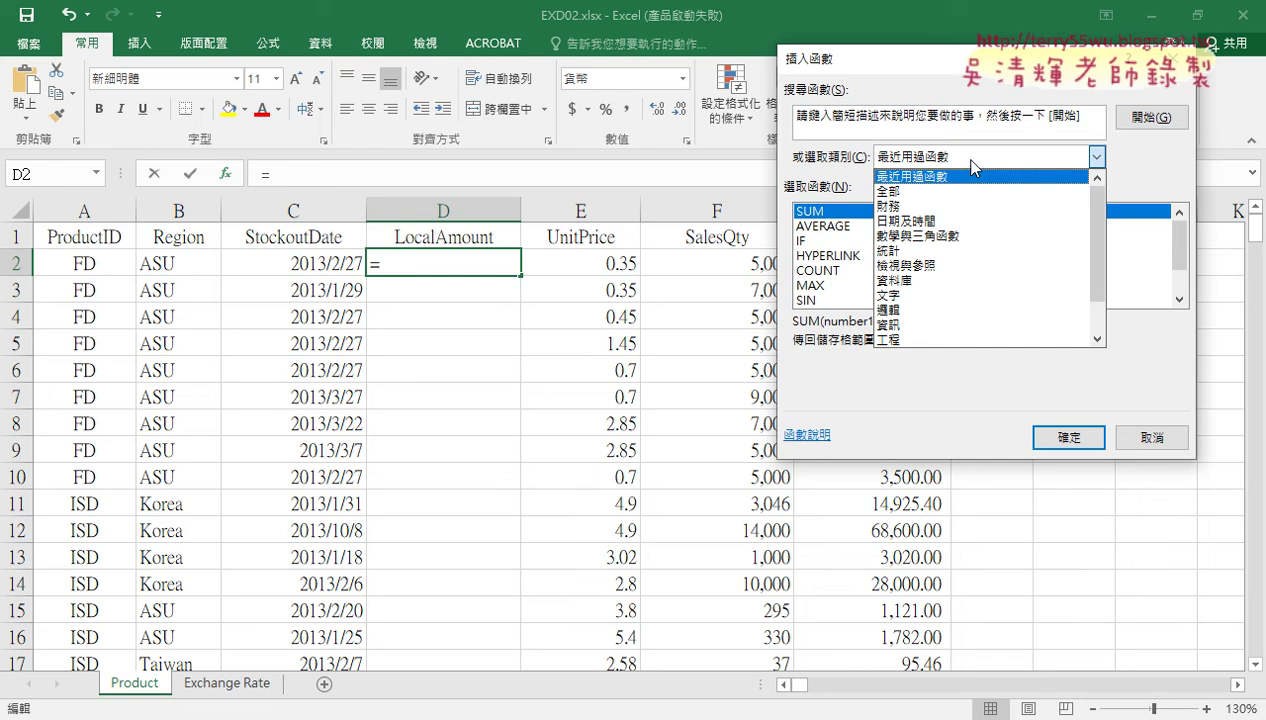
click(930, 266)
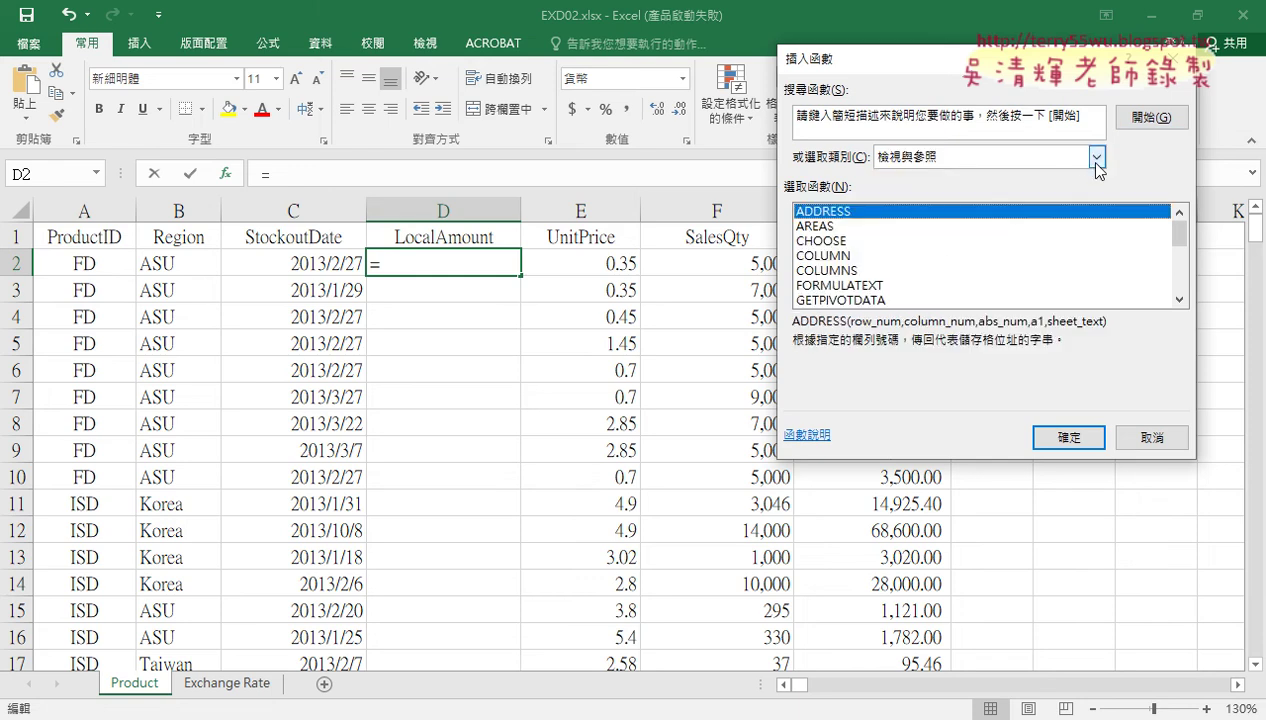
drag(1186, 234, 1163, 281)
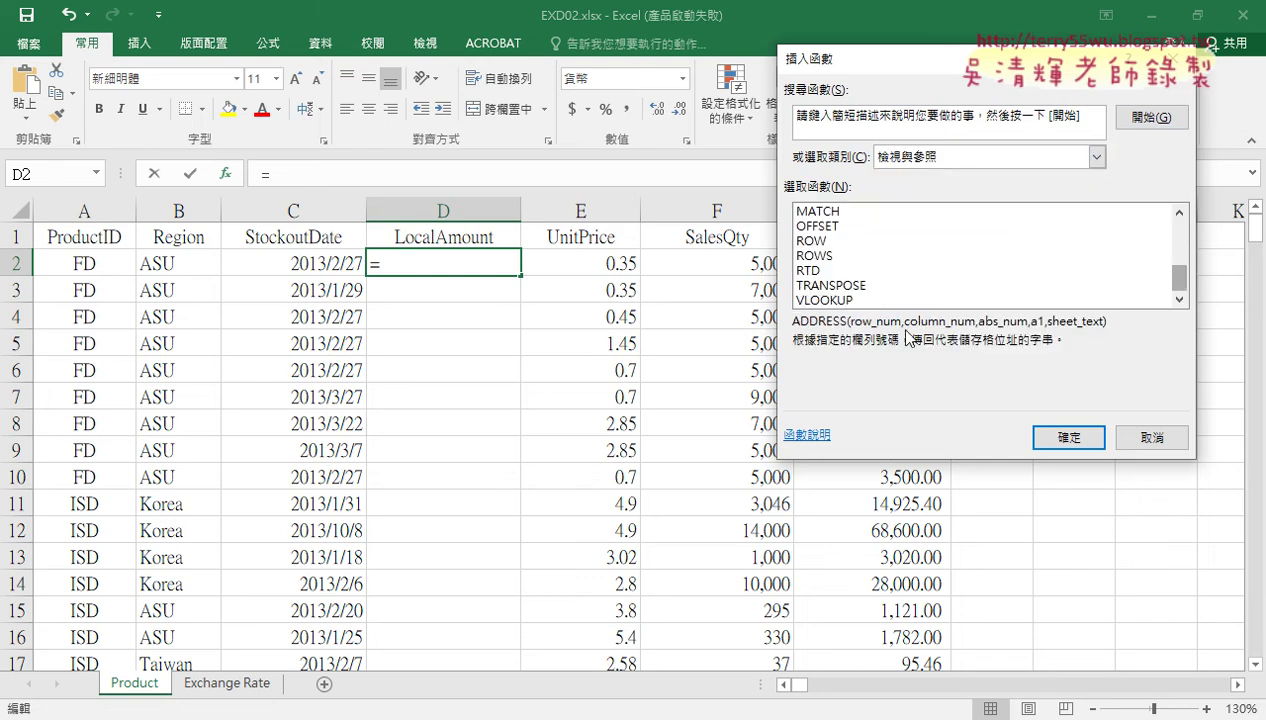
click(842, 301)
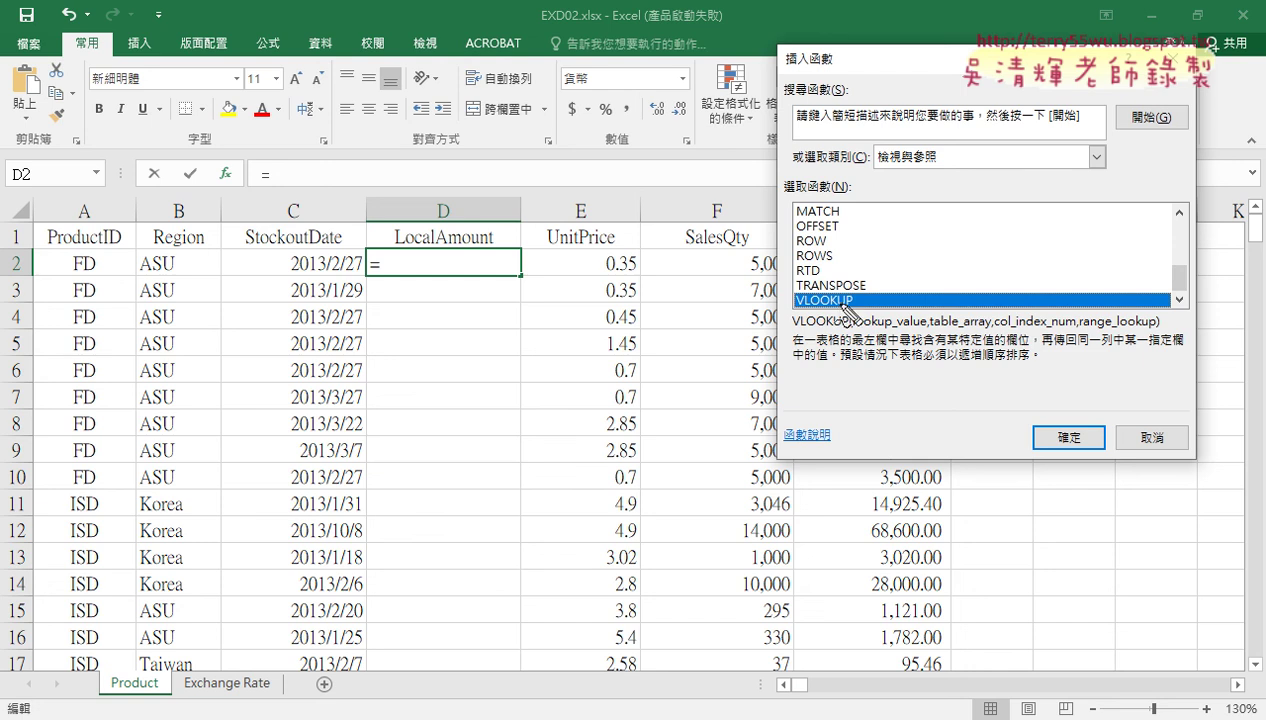
drag(858, 312, 868, 293)
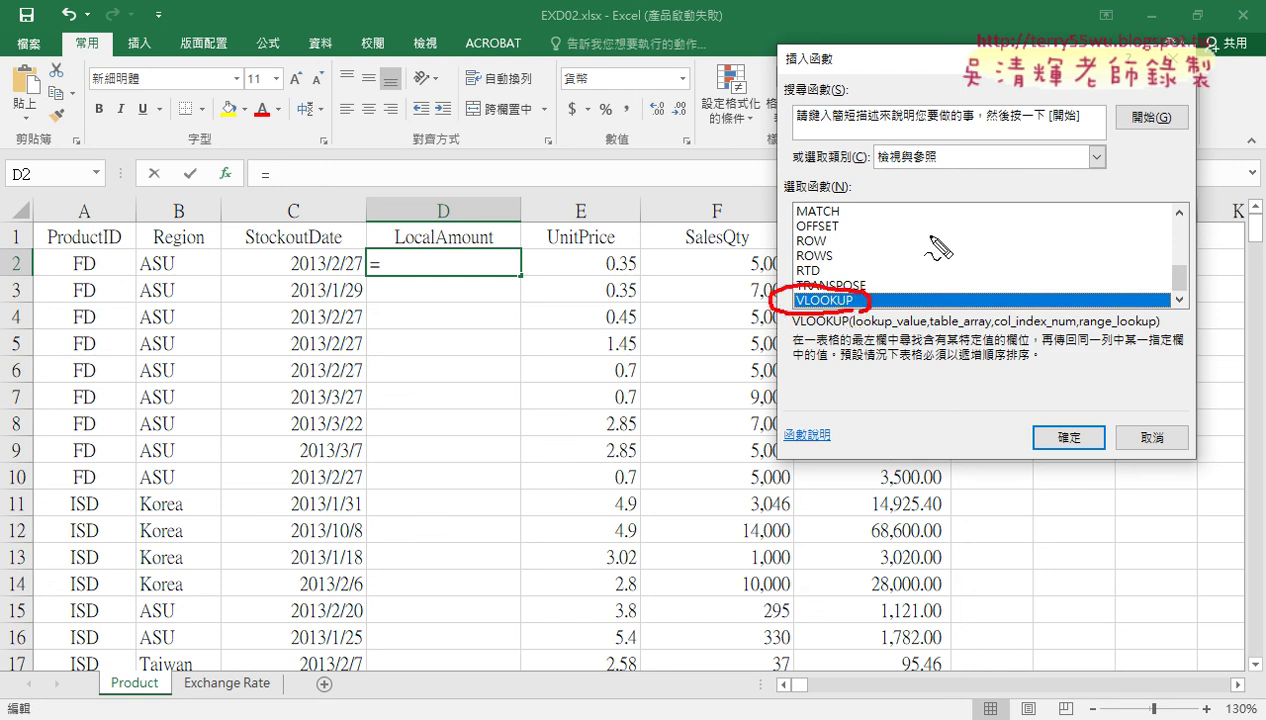
mouse_move(930, 239)
mouse_down()
mouse_move(870, 296)
mouse_move(886, 293)
mouse_up()
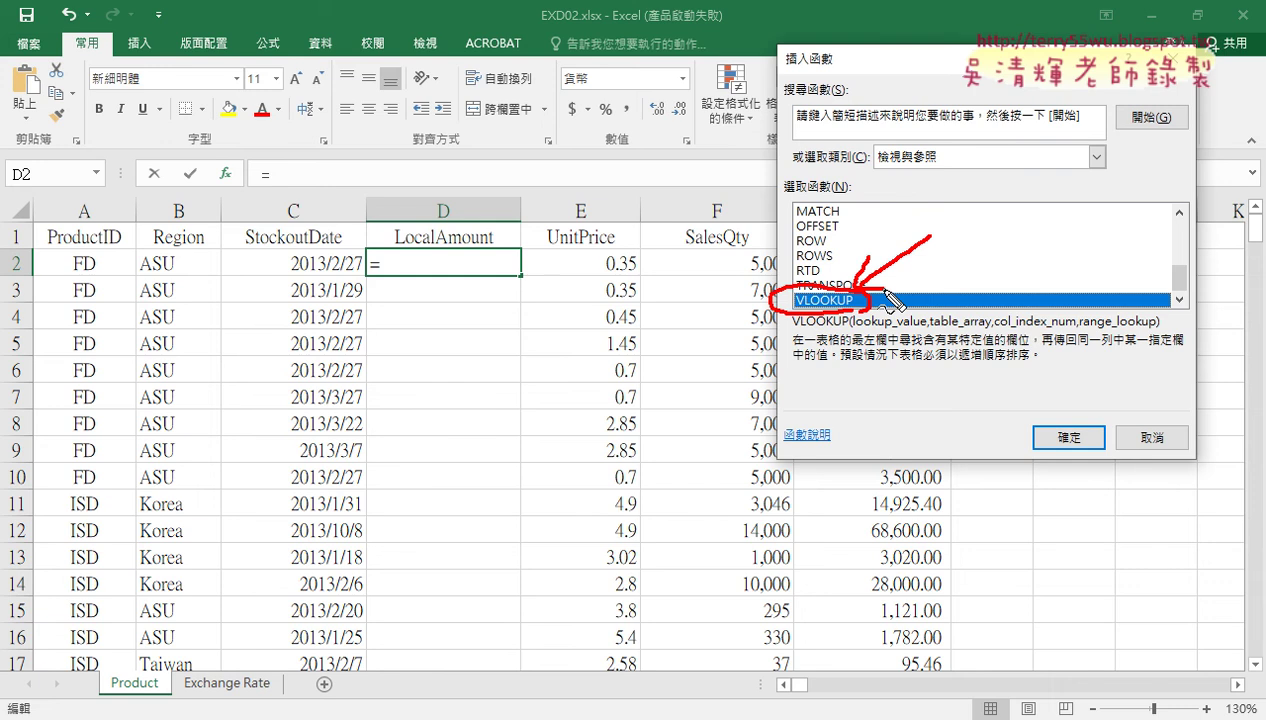
key(Escape)
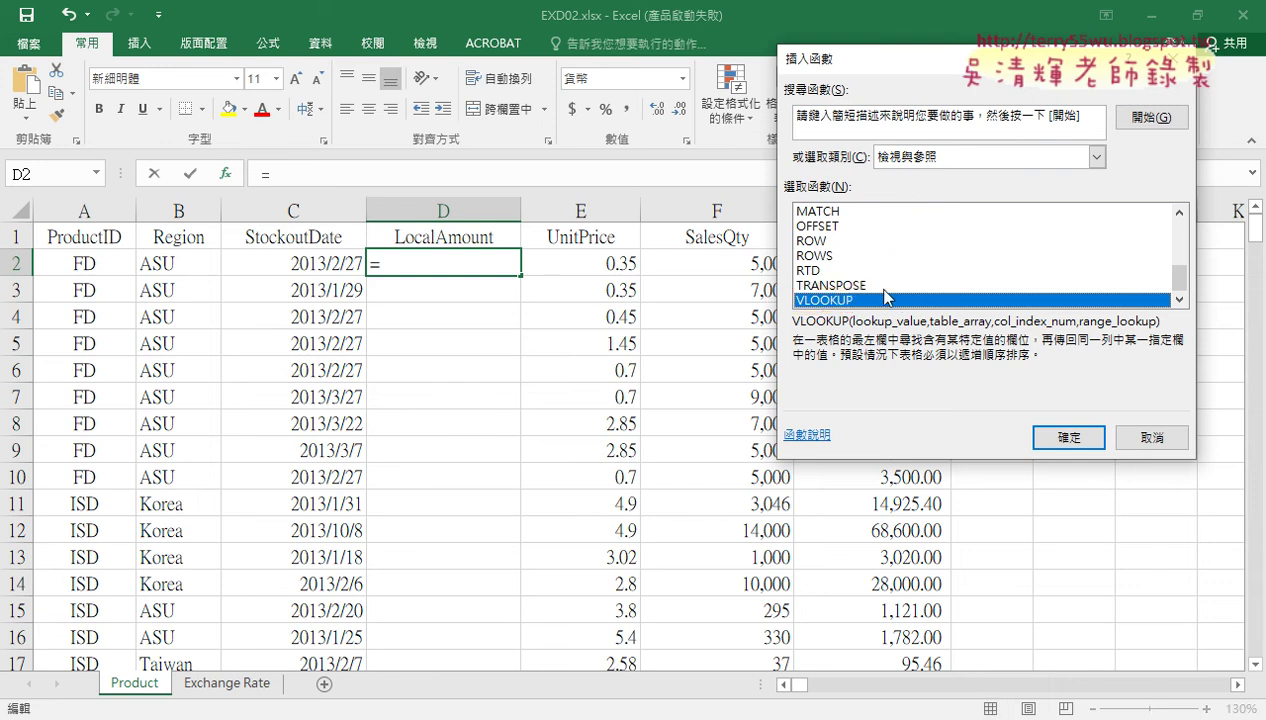
click(1068, 438)
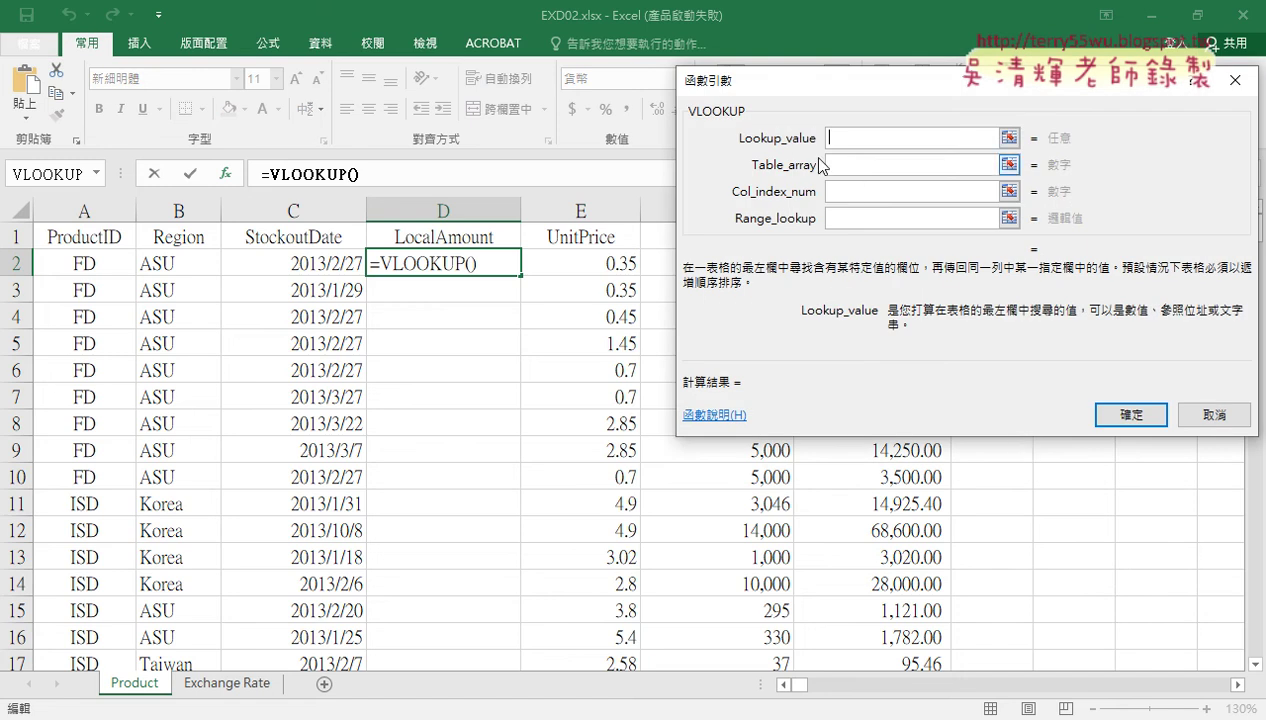
Set VLOOKUP's lookup value to B2 and its table array to the named range Rate
click(172, 266)
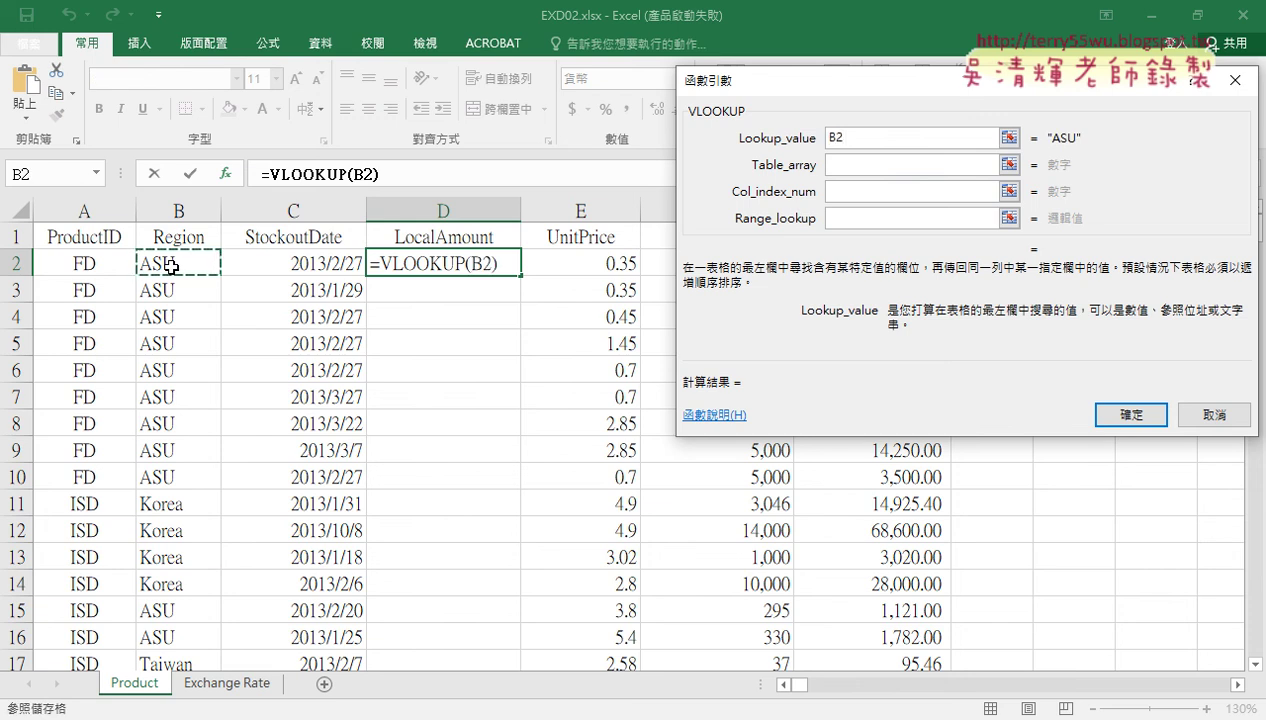
click(849, 167)
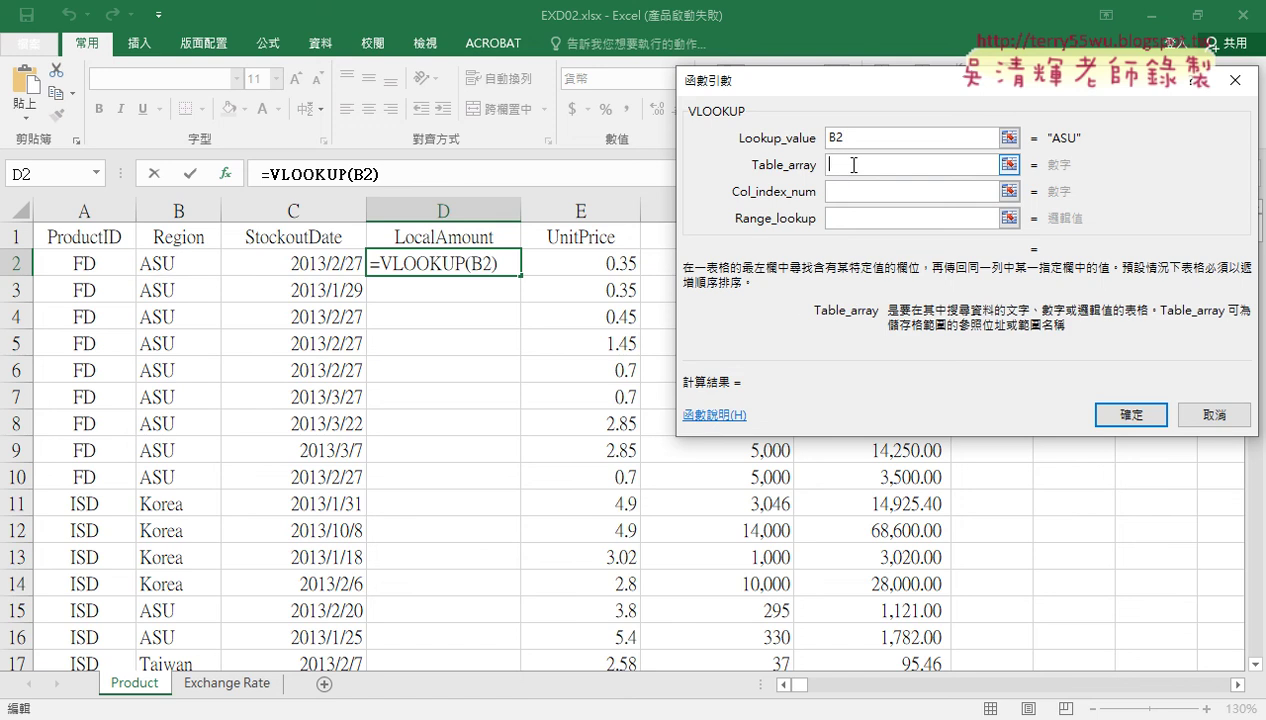
key(F3)
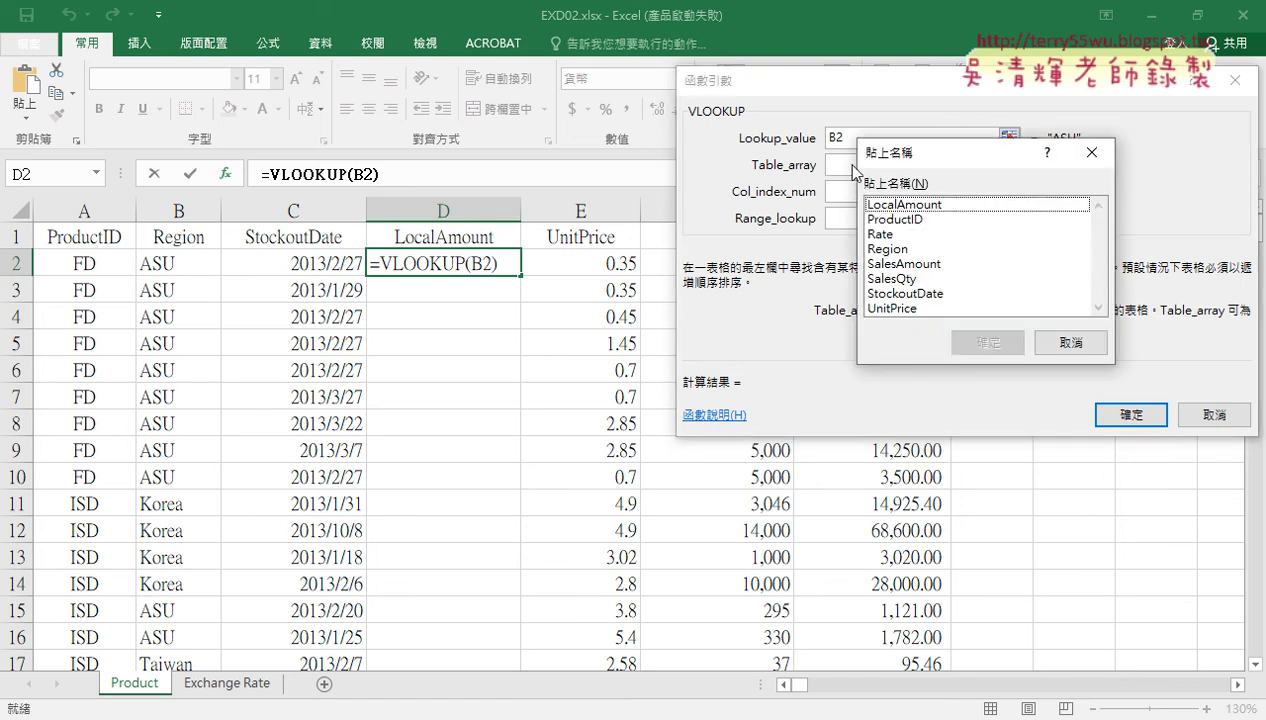
click(882, 234)
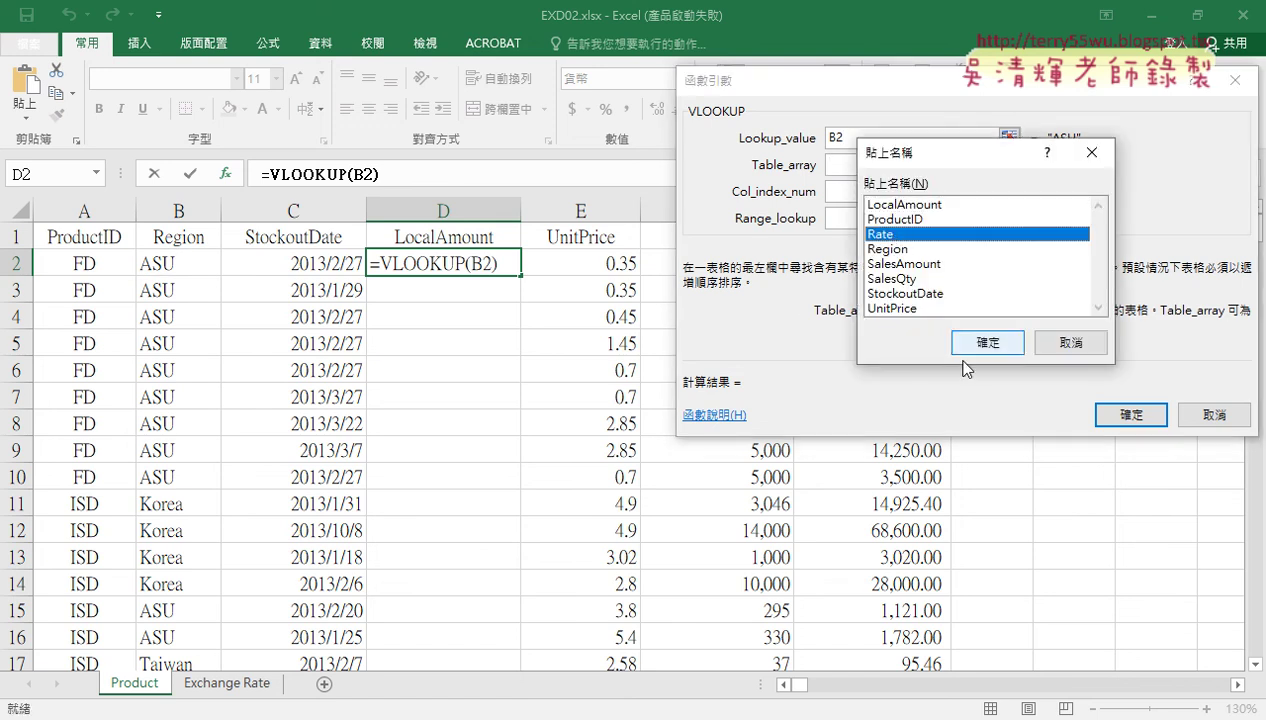
click(975, 350)
click(859, 192)
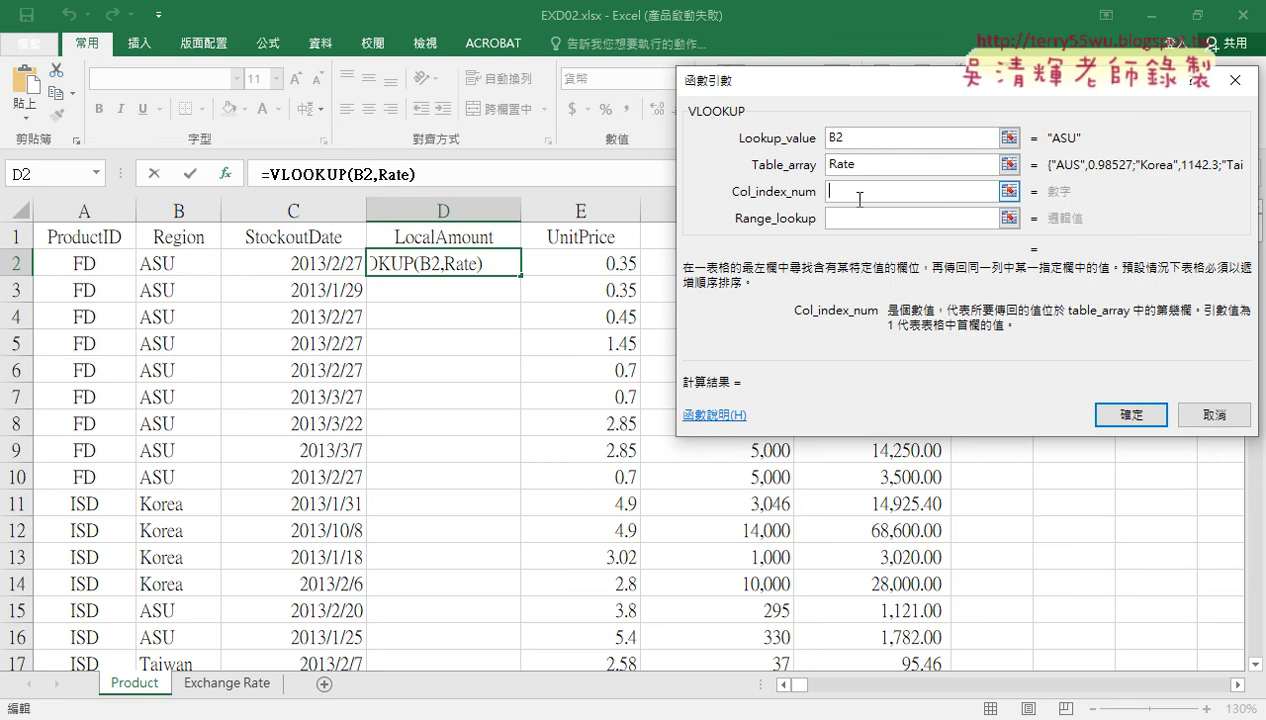
click(883, 170)
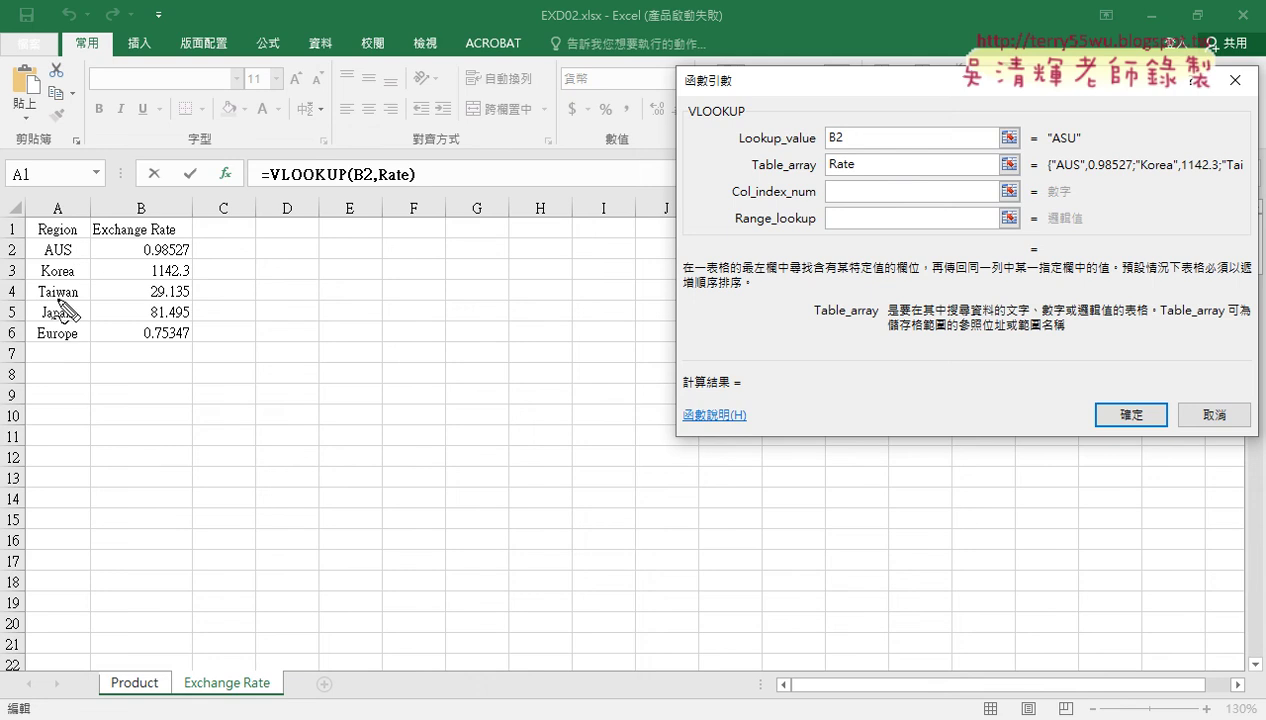
mouse_move(22, 240)
mouse_down()
mouse_move(21, 343)
mouse_move(33, 345)
mouse_up()
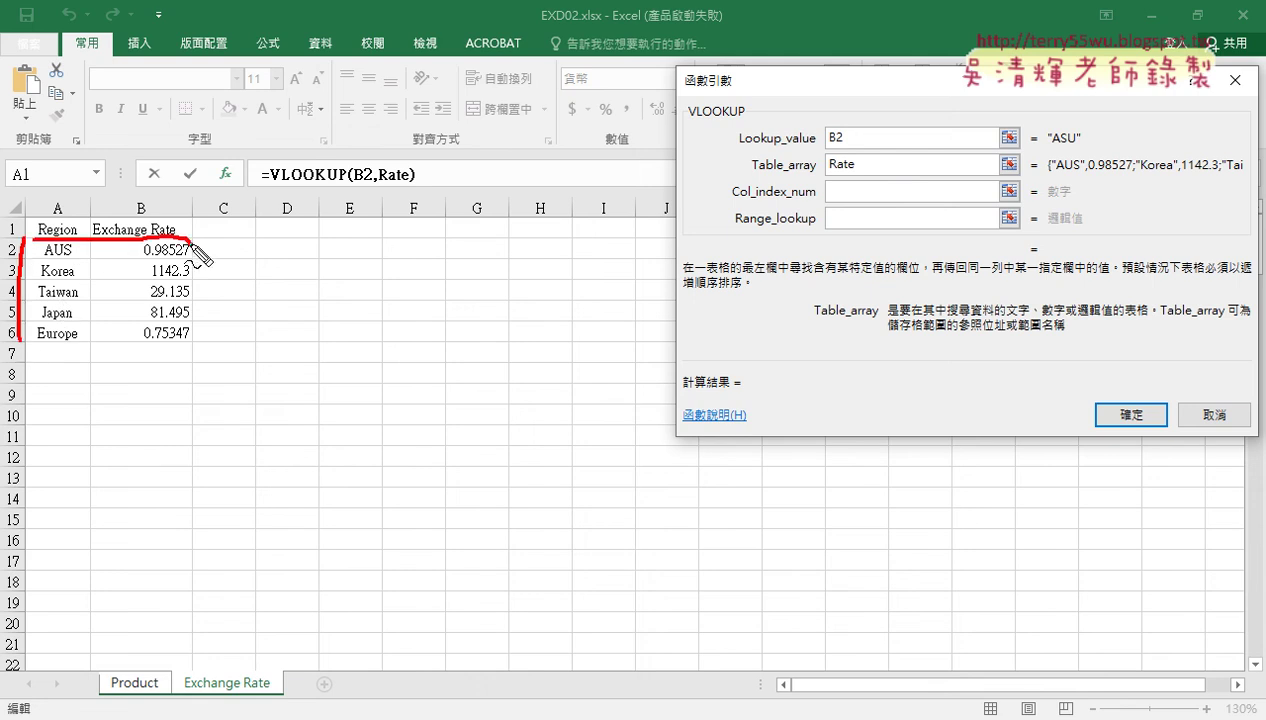
drag(63, 140, 53, 190)
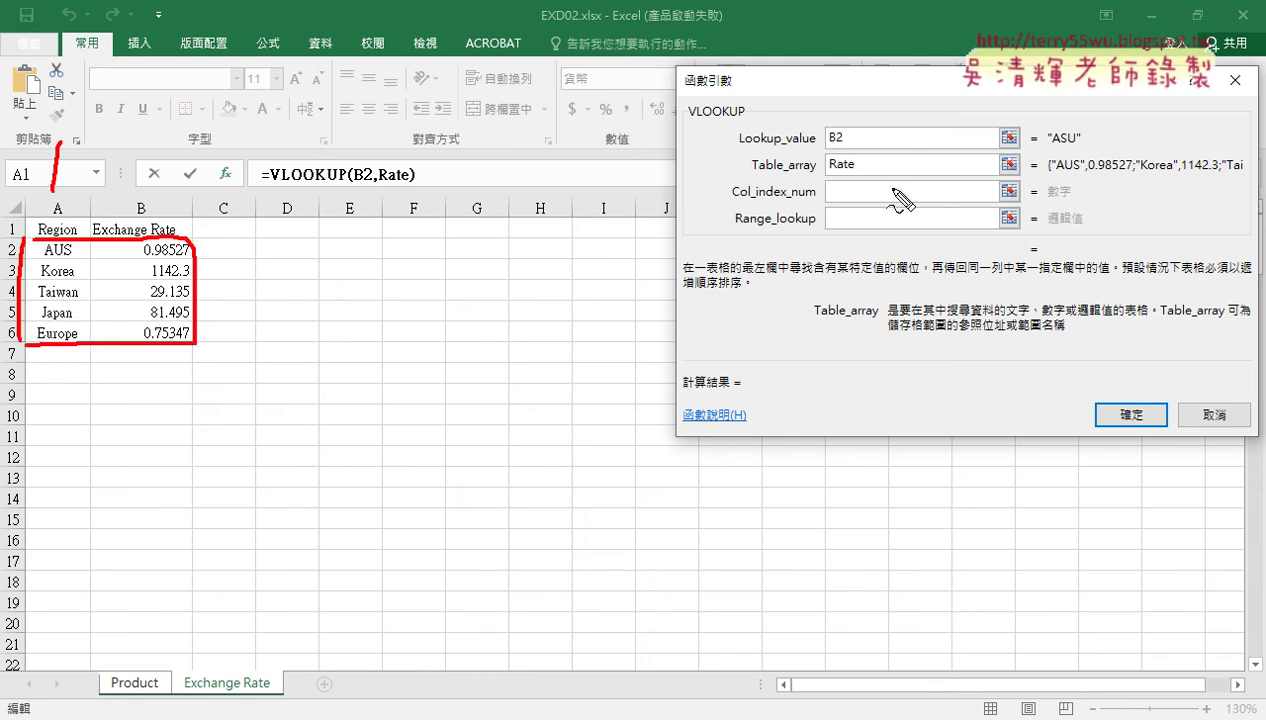
drag(1078, 148, 1053, 152)
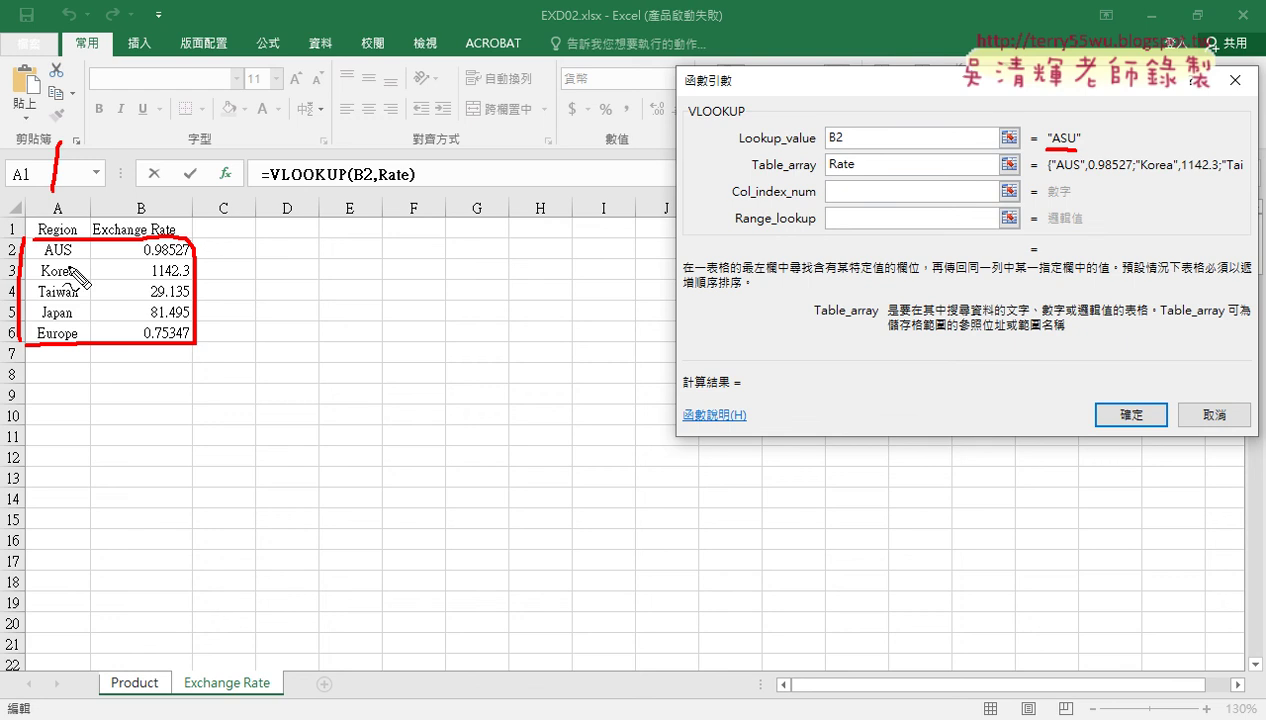
drag(76, 266, 44, 268)
drag(140, 148, 180, 176)
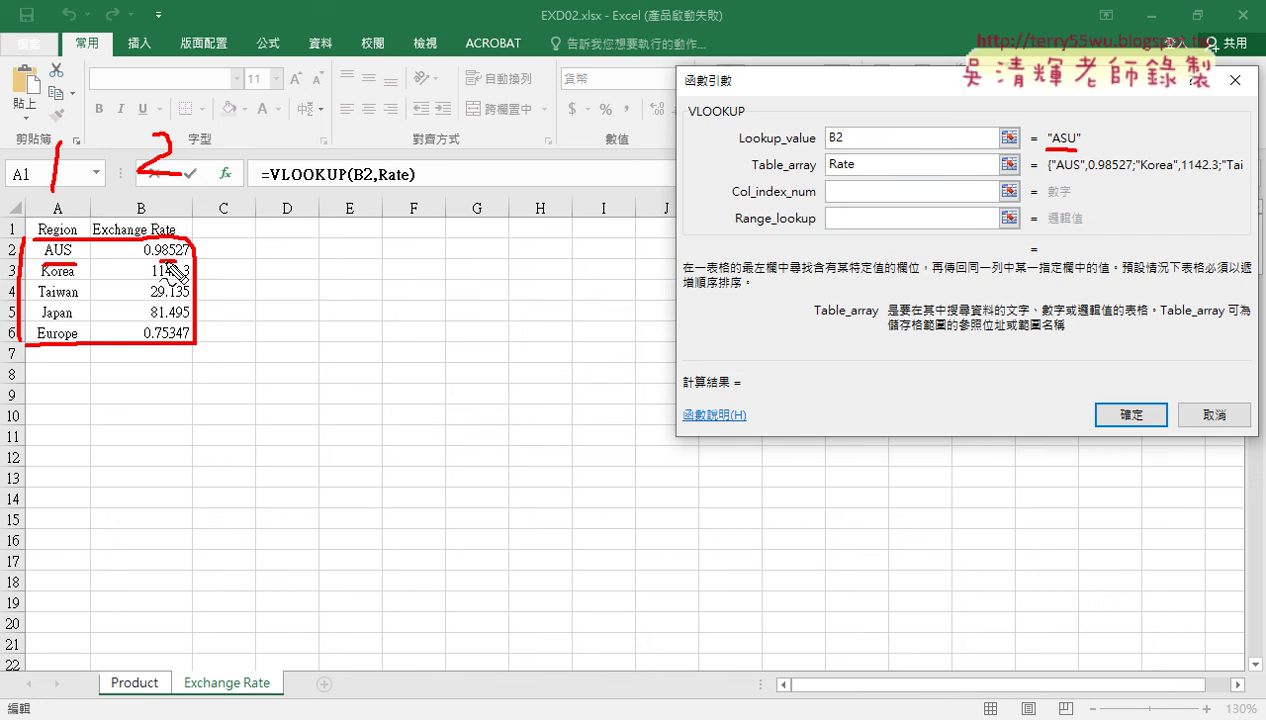
drag(168, 262, 200, 260)
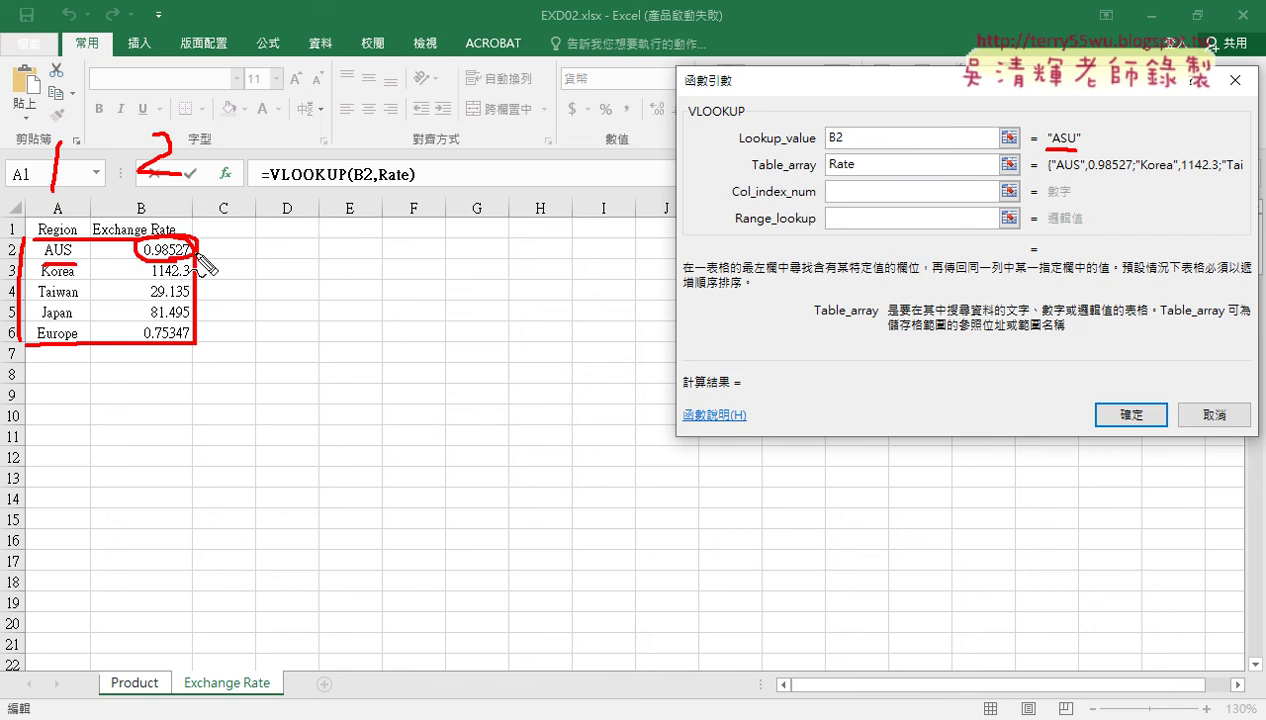
mouse_move(820, 185)
mouse_down()
mouse_move(852, 195)
mouse_move(830, 214)
mouse_up()
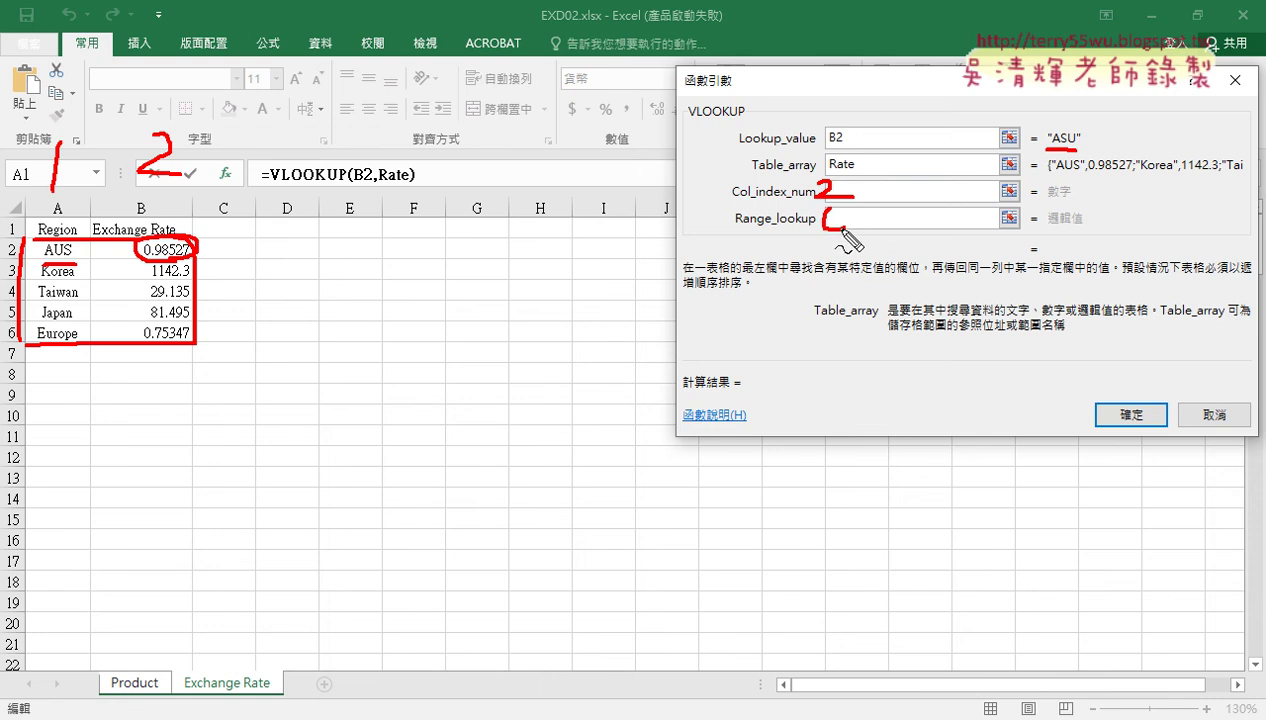
key(Escape)
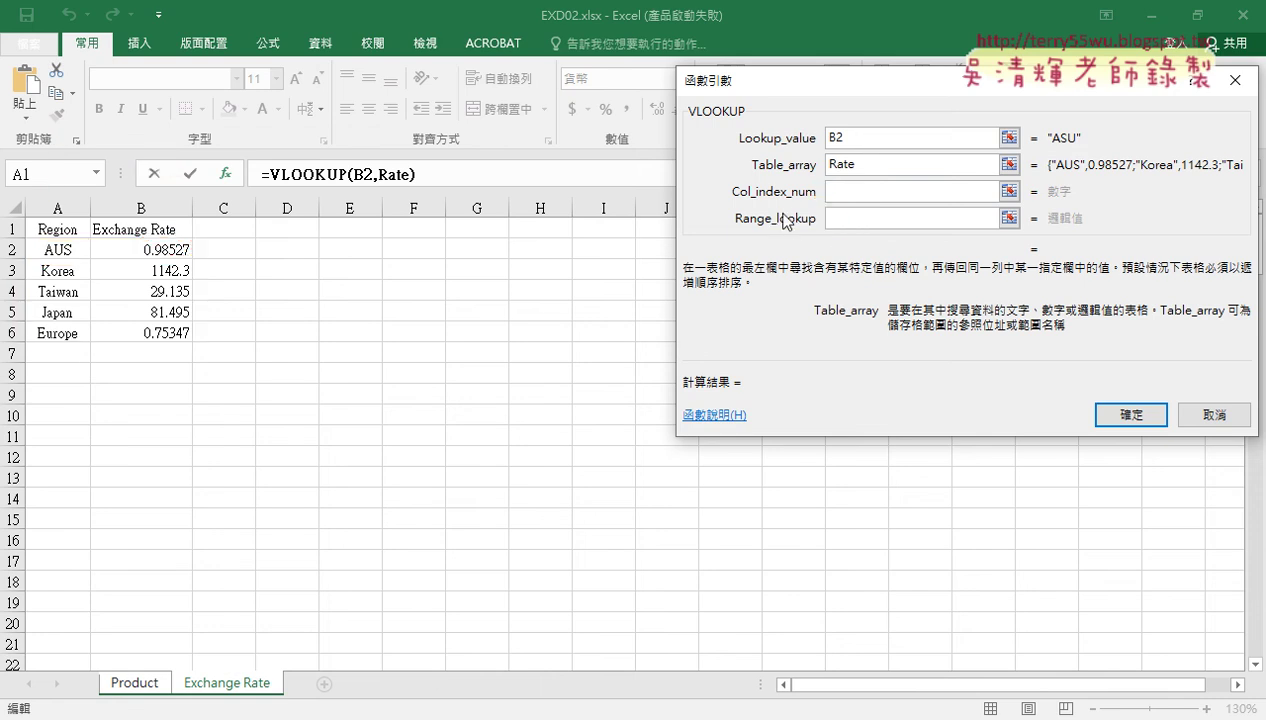
click(925, 190)
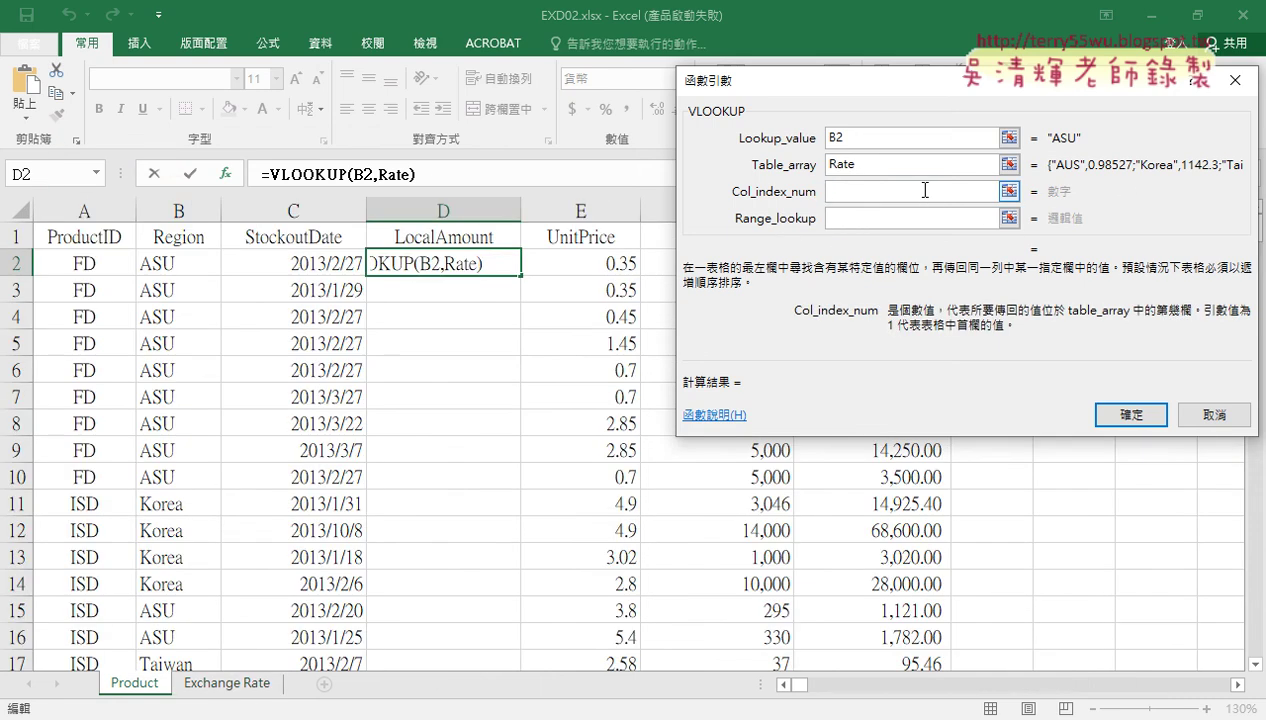
Enter column index 2 and range lookup 0, completing =VLOOKUP(B2,Rate,2,0) in D2
text(2)
click(945, 226)
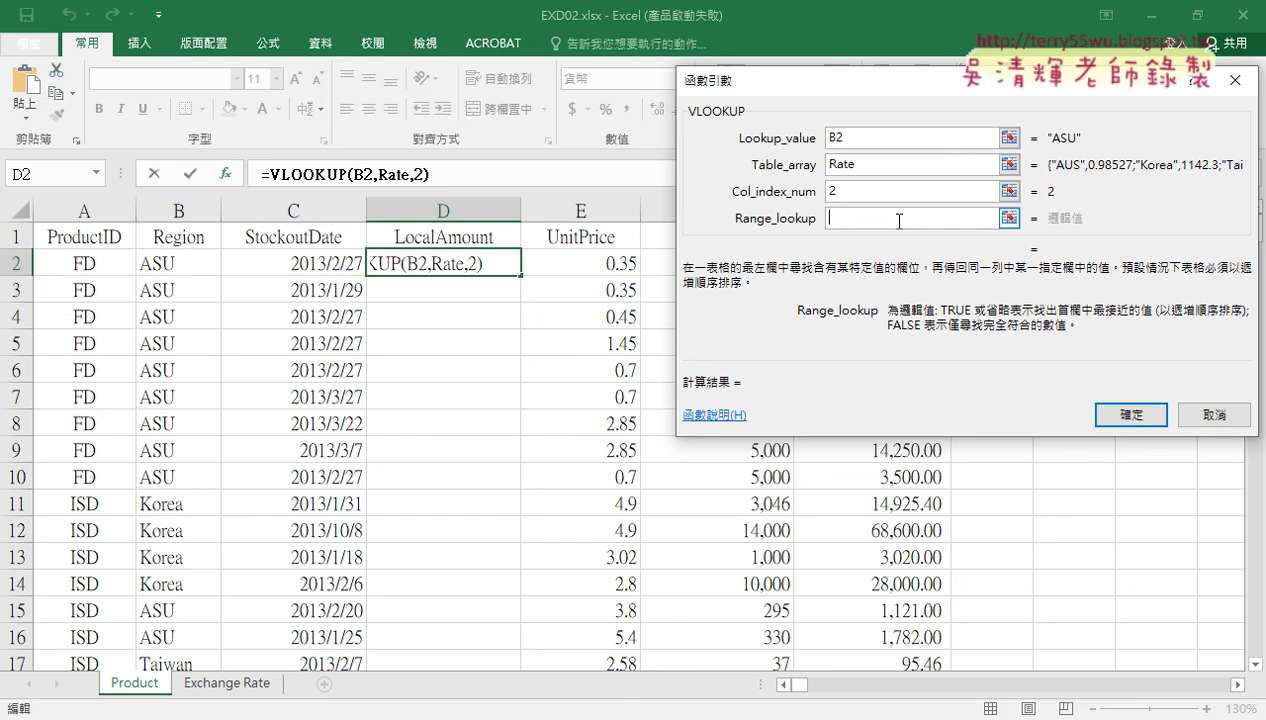
text(0)
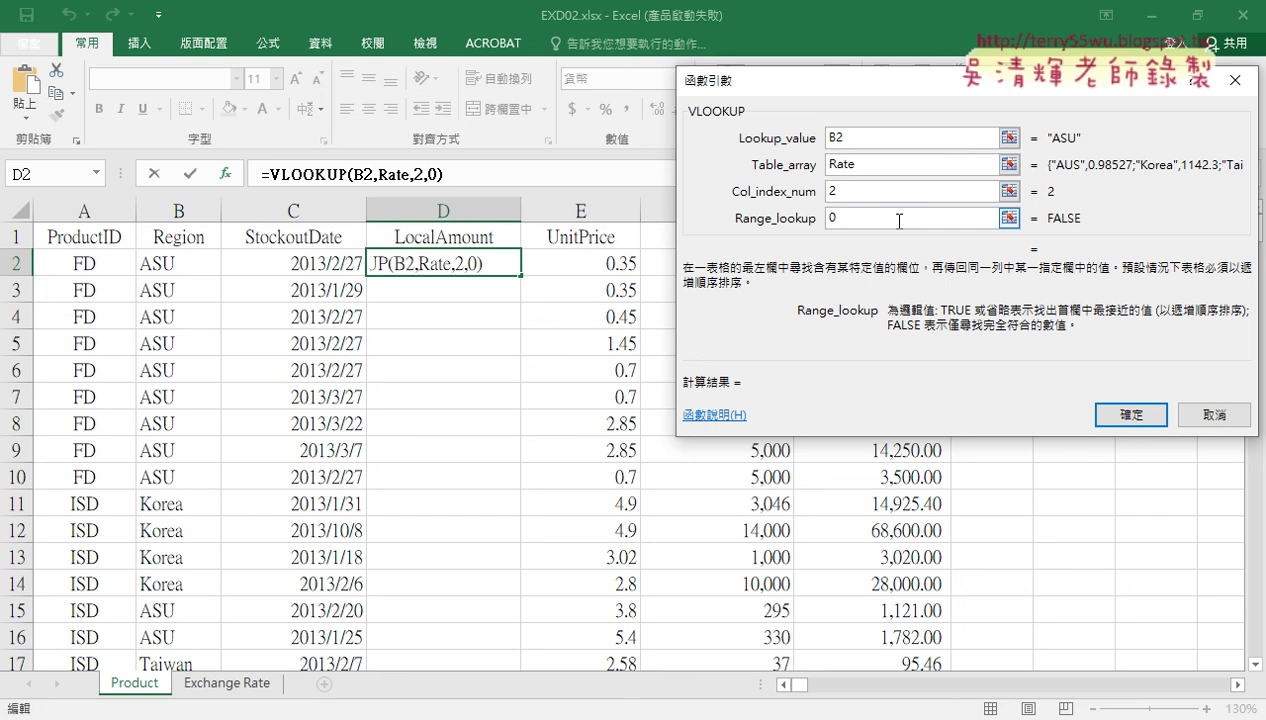
click(1111, 413)
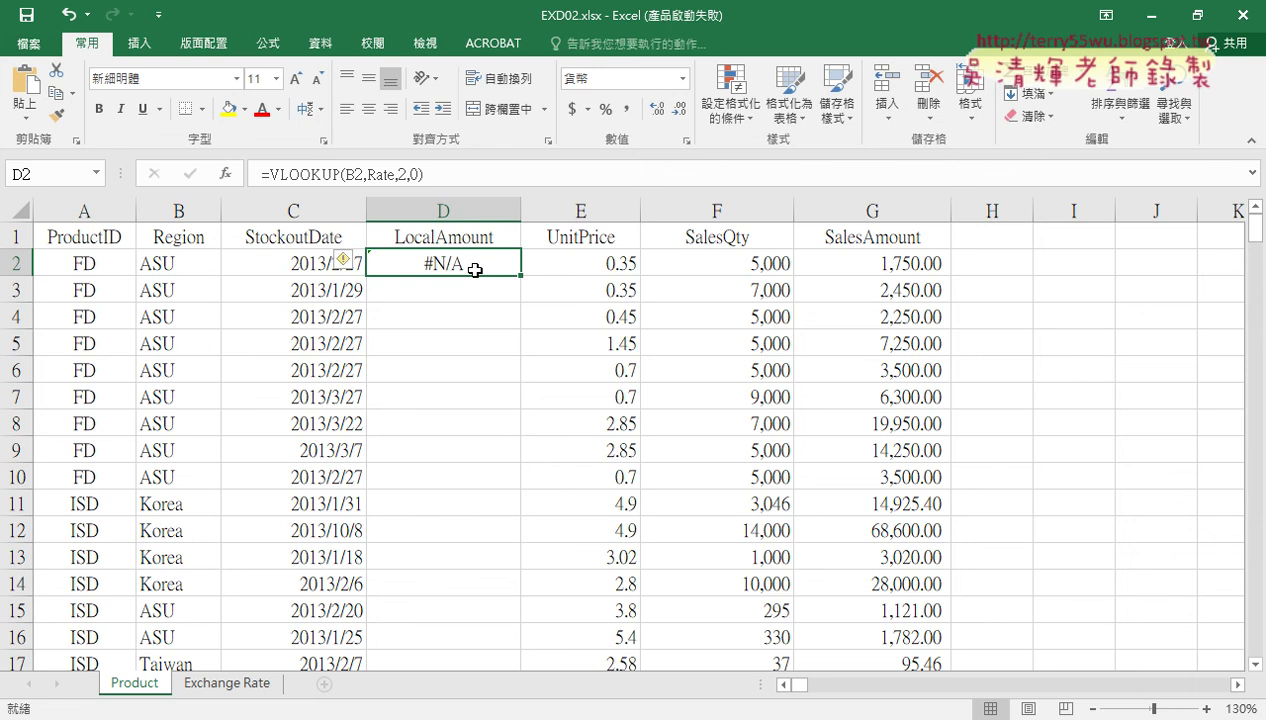
Review D2's VLOOKUP arguments without changes, then select the ASU value in B2
click(316, 176)
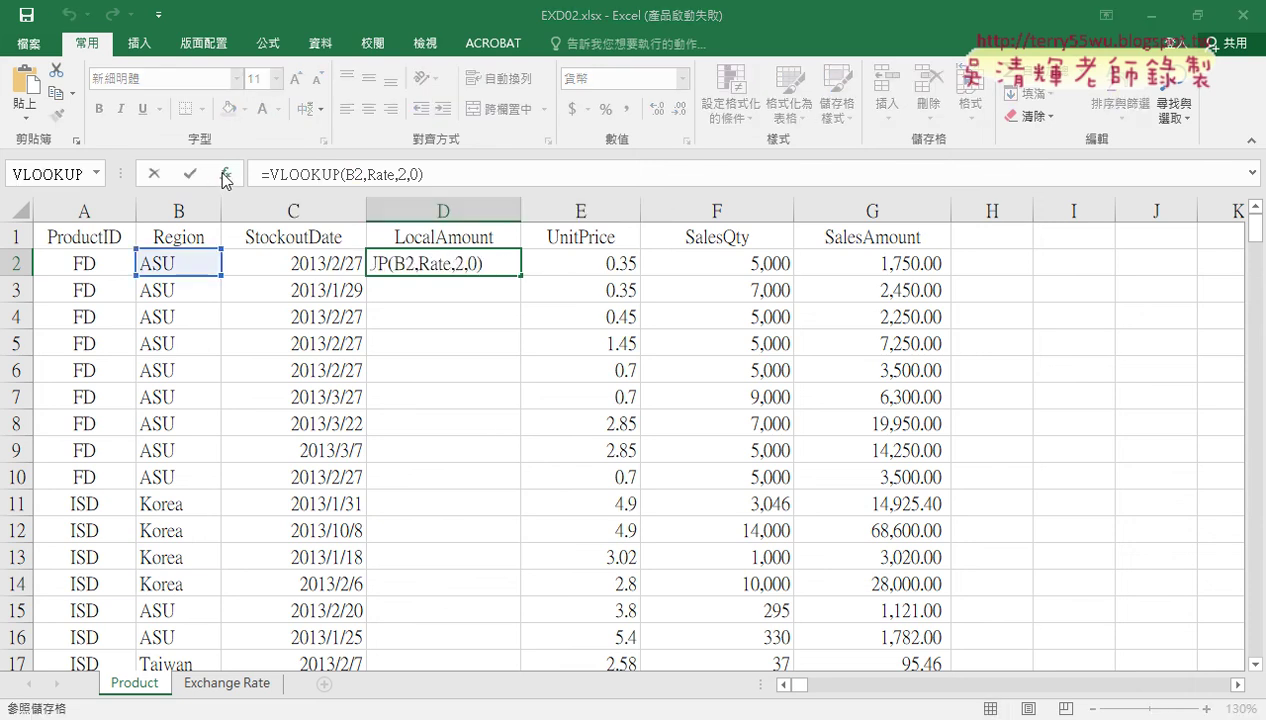
click(226, 176)
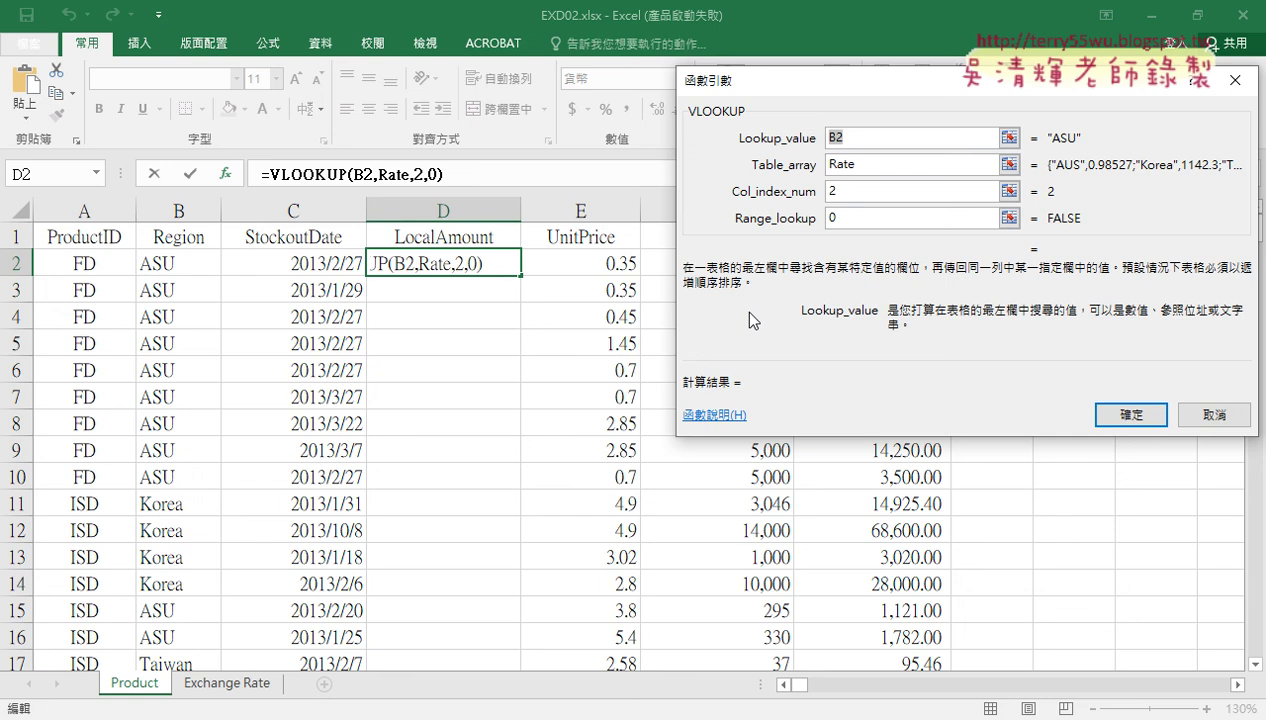
click(1209, 415)
click(186, 266)
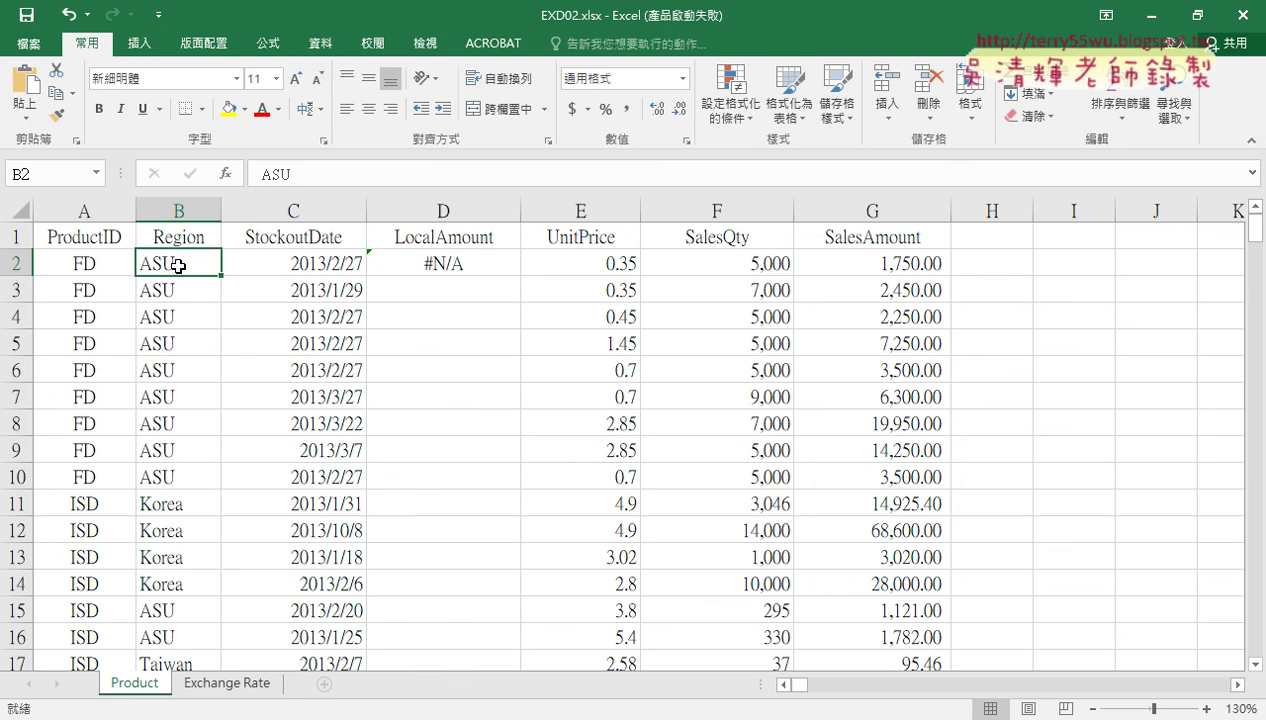
Replace every ASU with AUS via Find and Replace, then check D2's result
click(1168, 110)
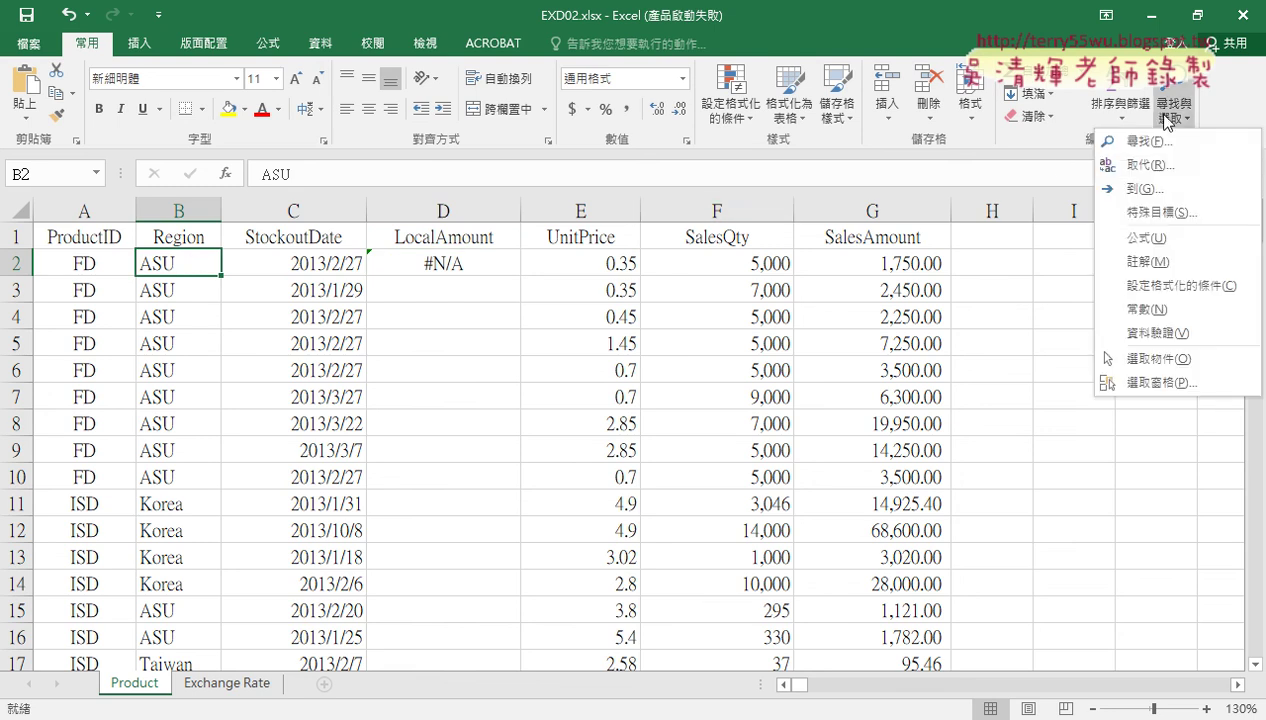
click(1150, 164)
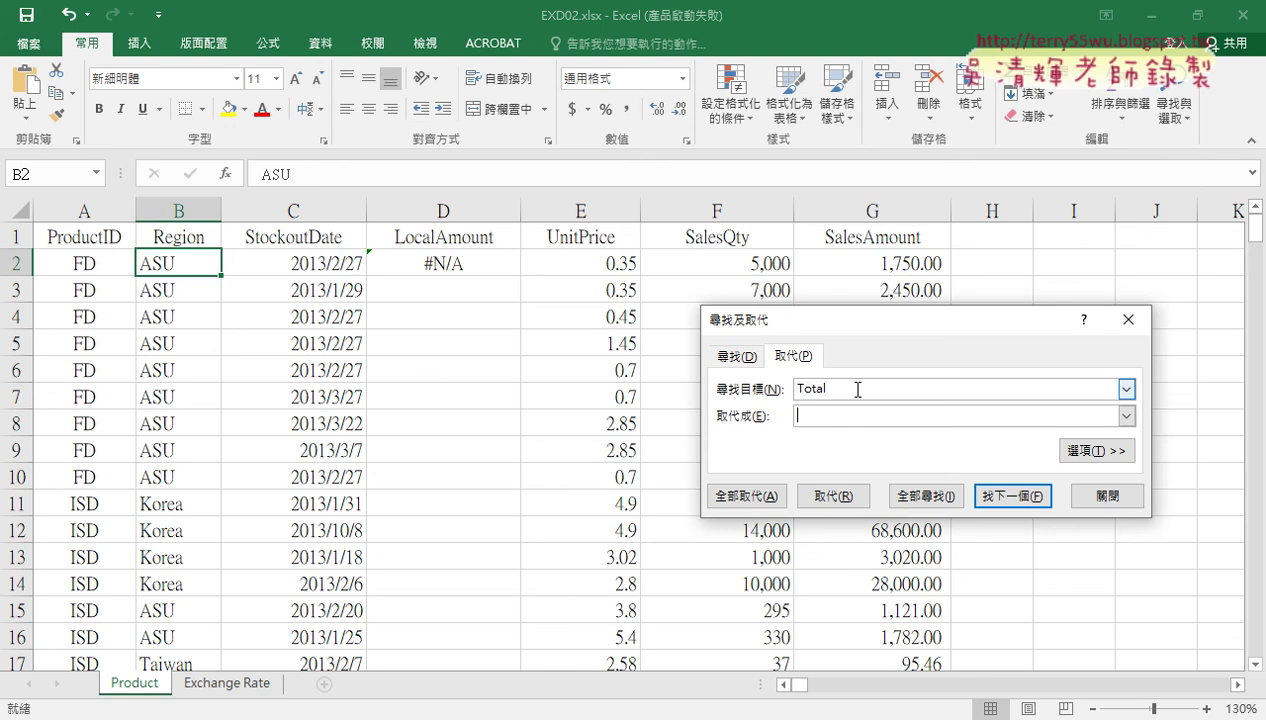
text(AS)
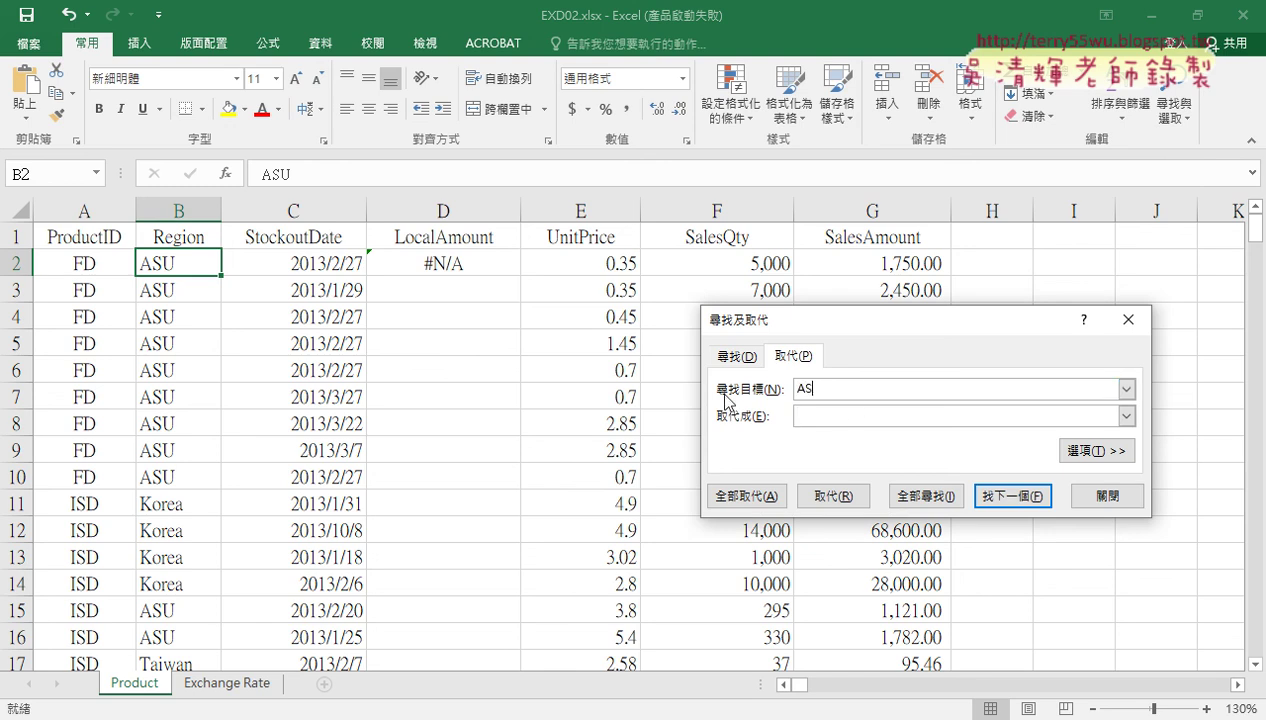
text(U)
text(A)
text(US)
click(745, 494)
click(663, 427)
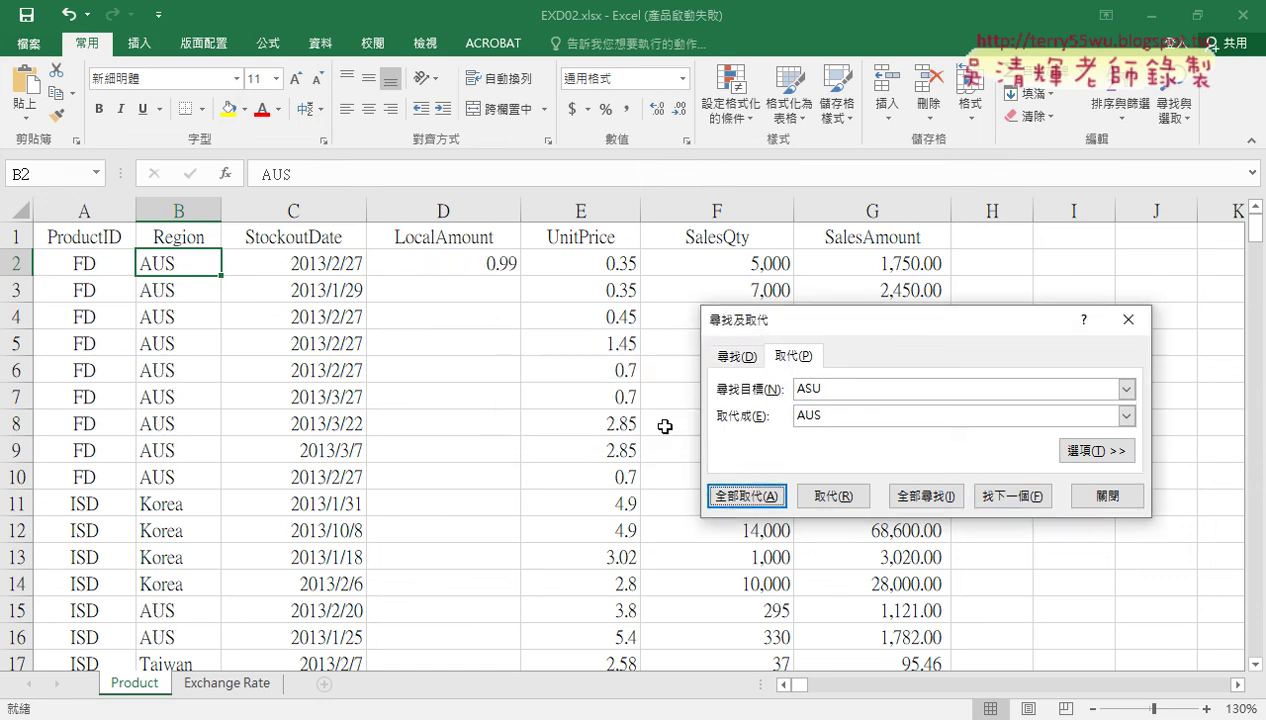
click(1107, 494)
click(500, 264)
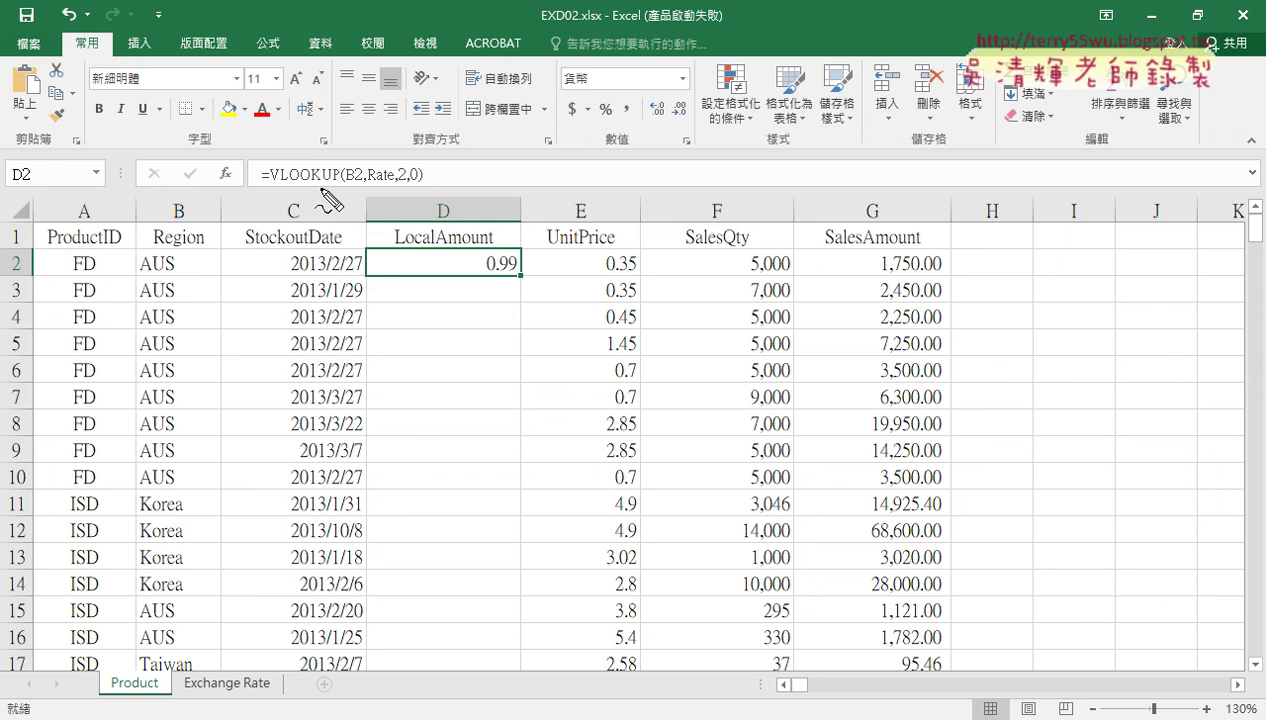
drag(945, 275, 945, 282)
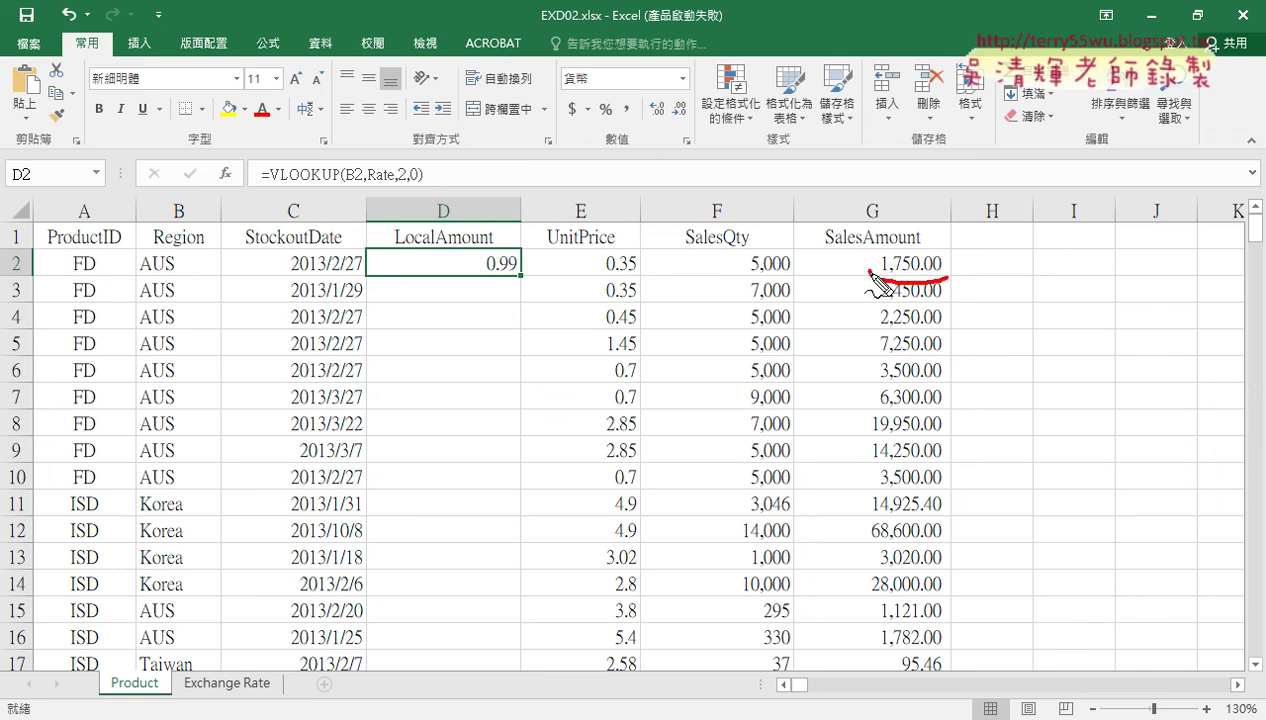
drag(505, 290, 528, 258)
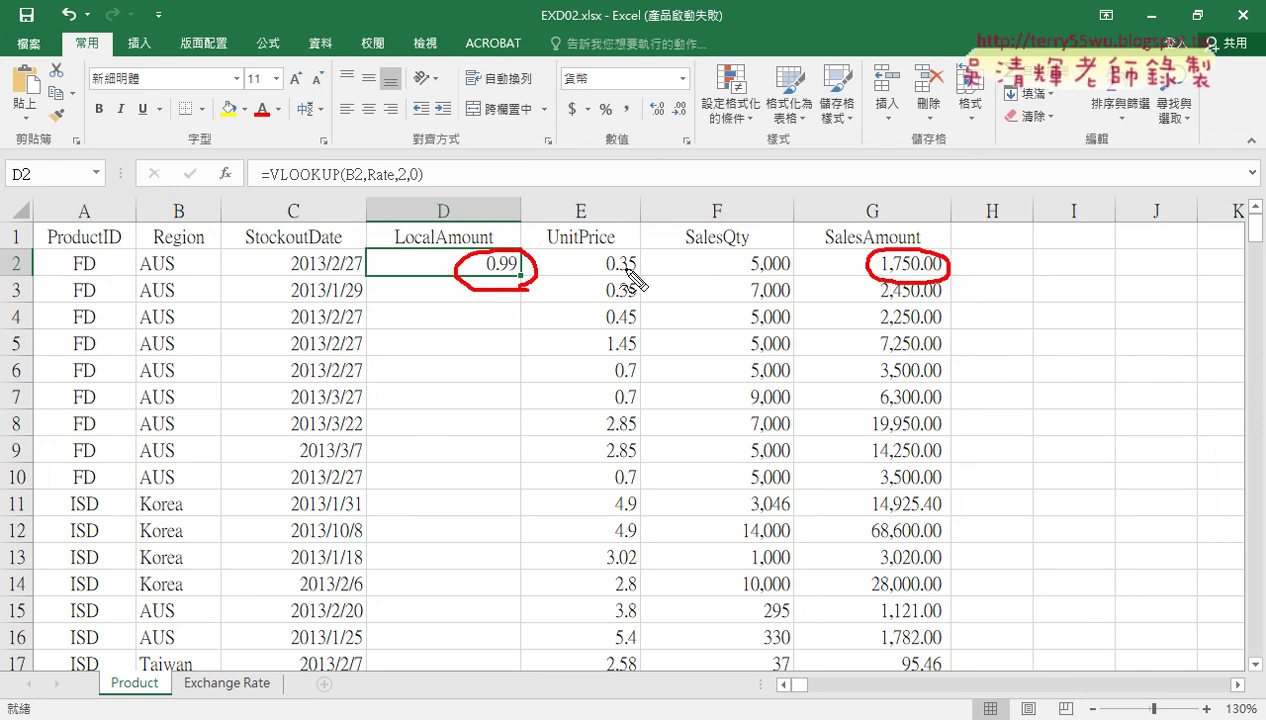
key(e)
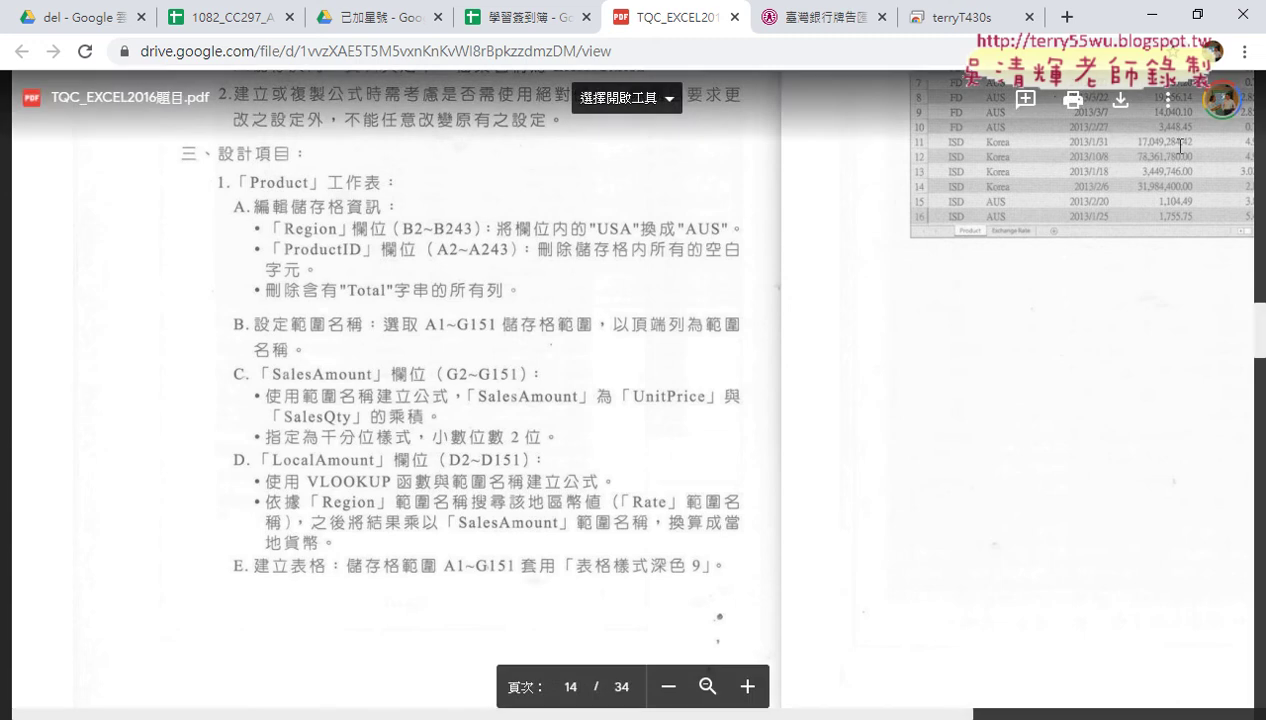
click(1163, 17)
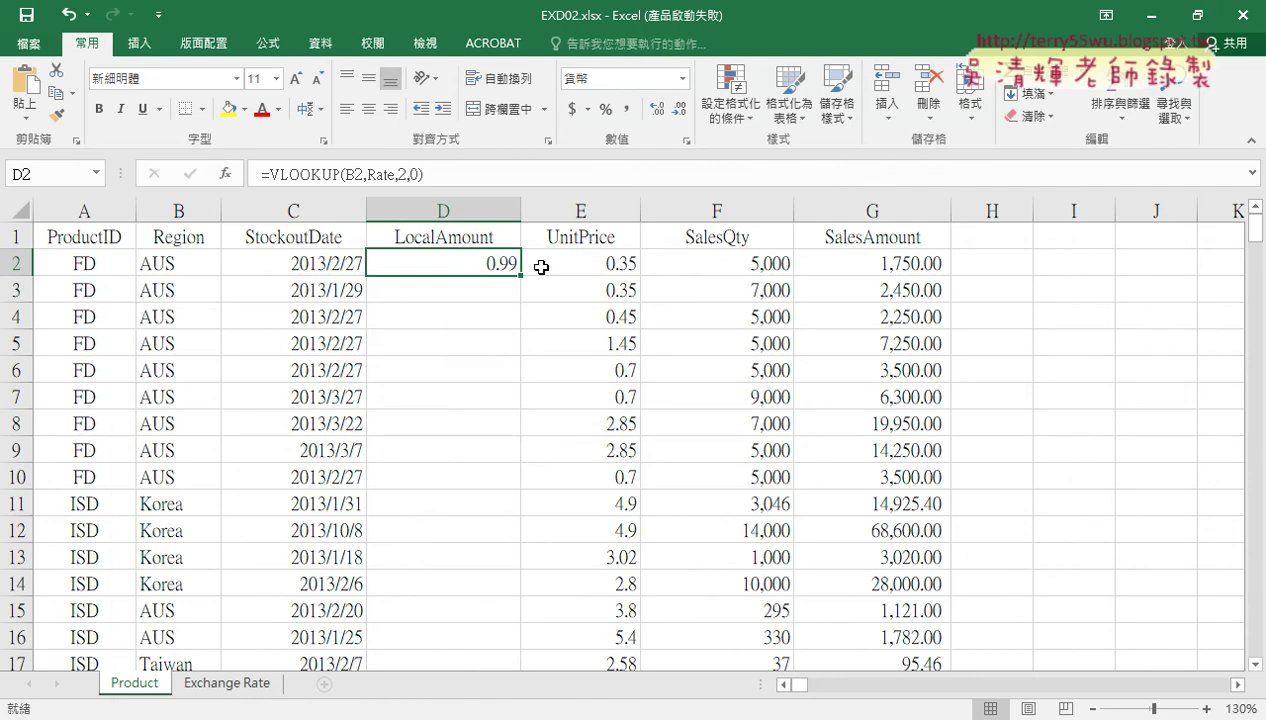
drag(452, 178, 338, 183)
Append *G2 to D2's VLOOKUP formula and confirm it
click(426, 176)
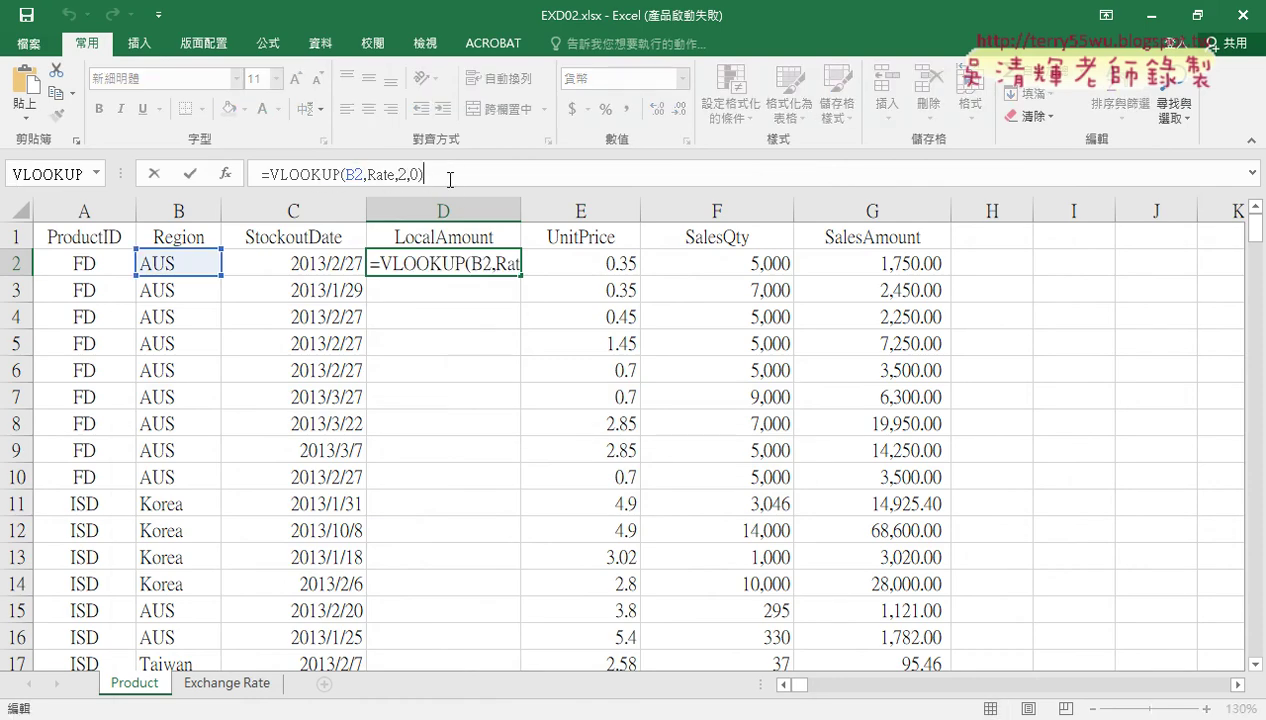
text(*)
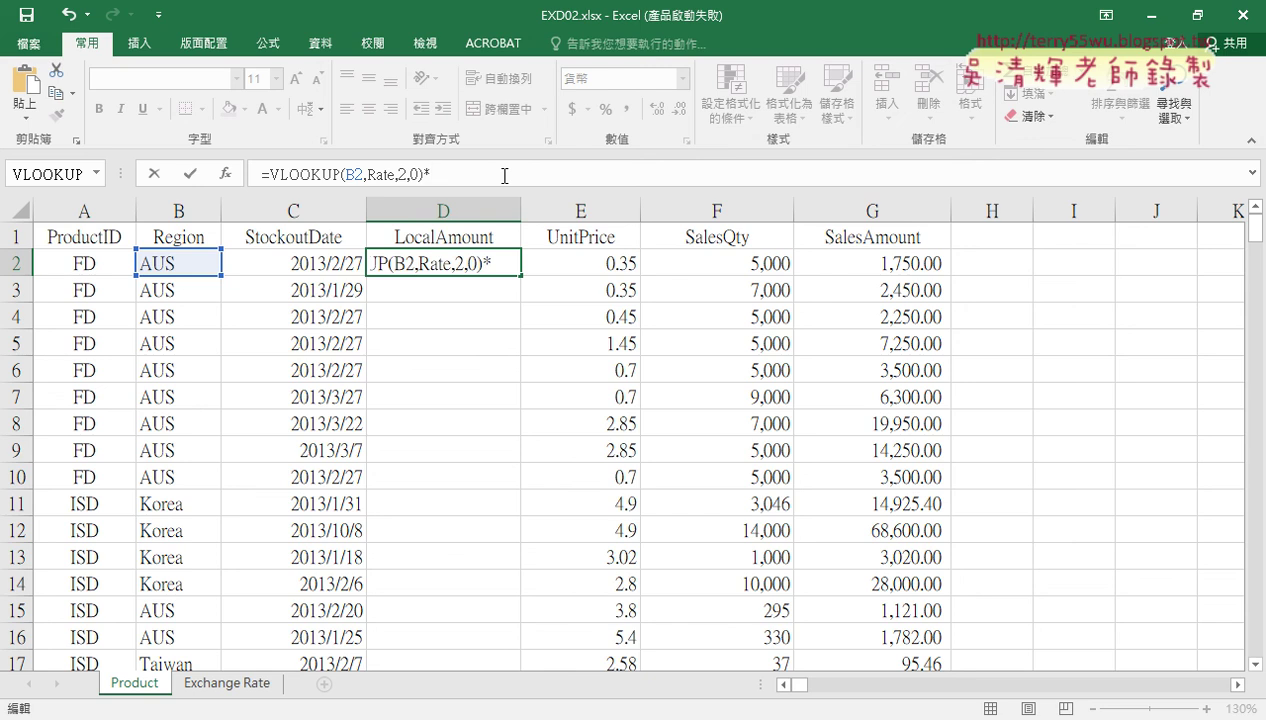
click(910, 269)
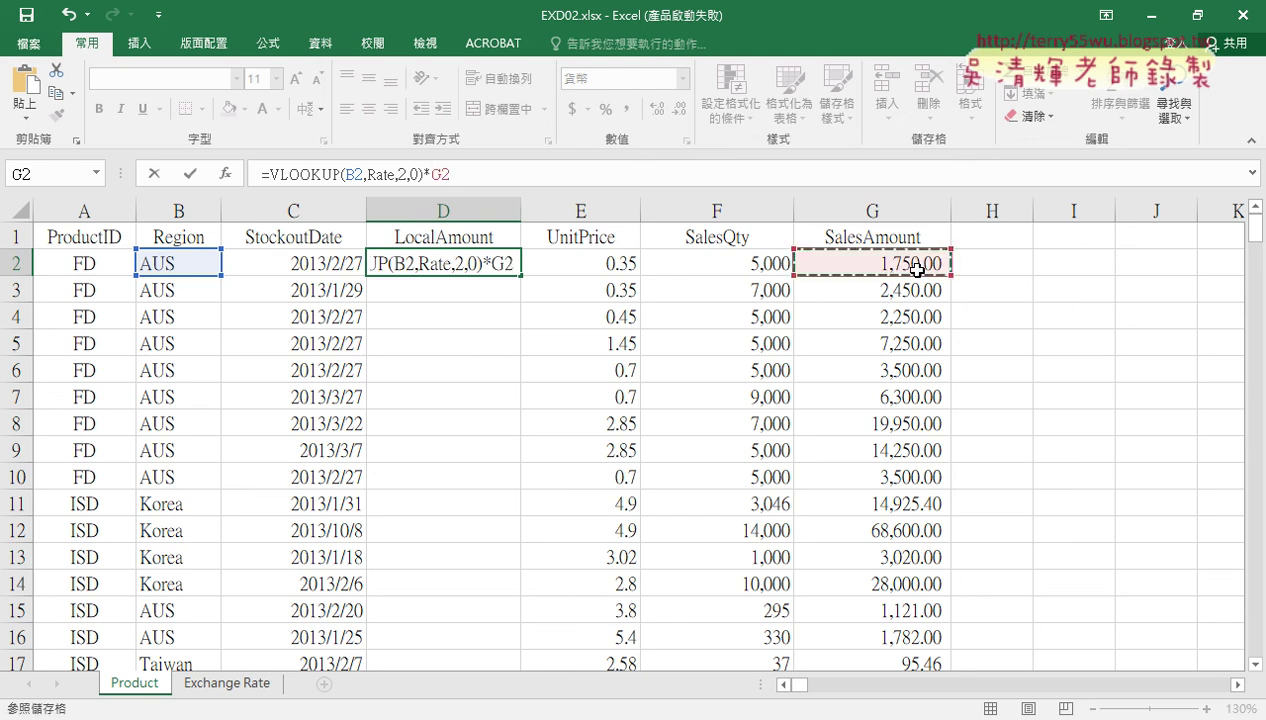
click(191, 174)
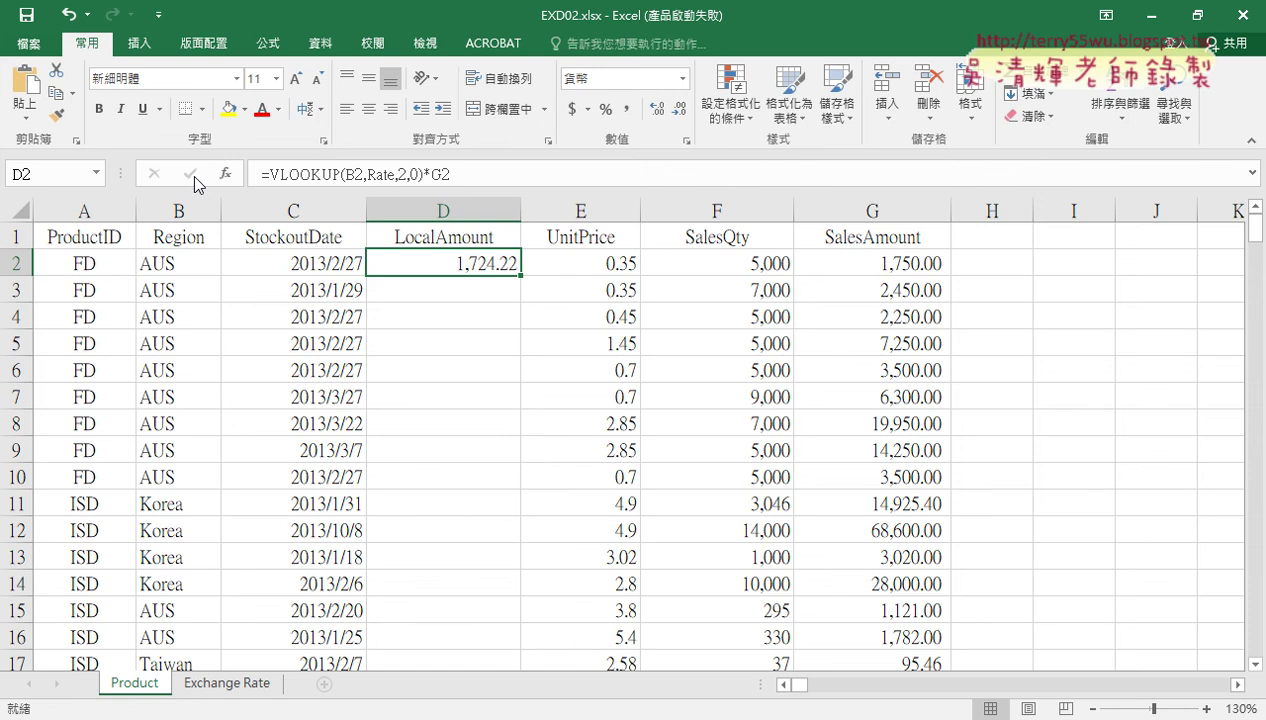
Swap G2 for the SalesAmount name, making D2 =VLOOKUP(B2,Rate,2,0)*SalesAmount
click(440, 175)
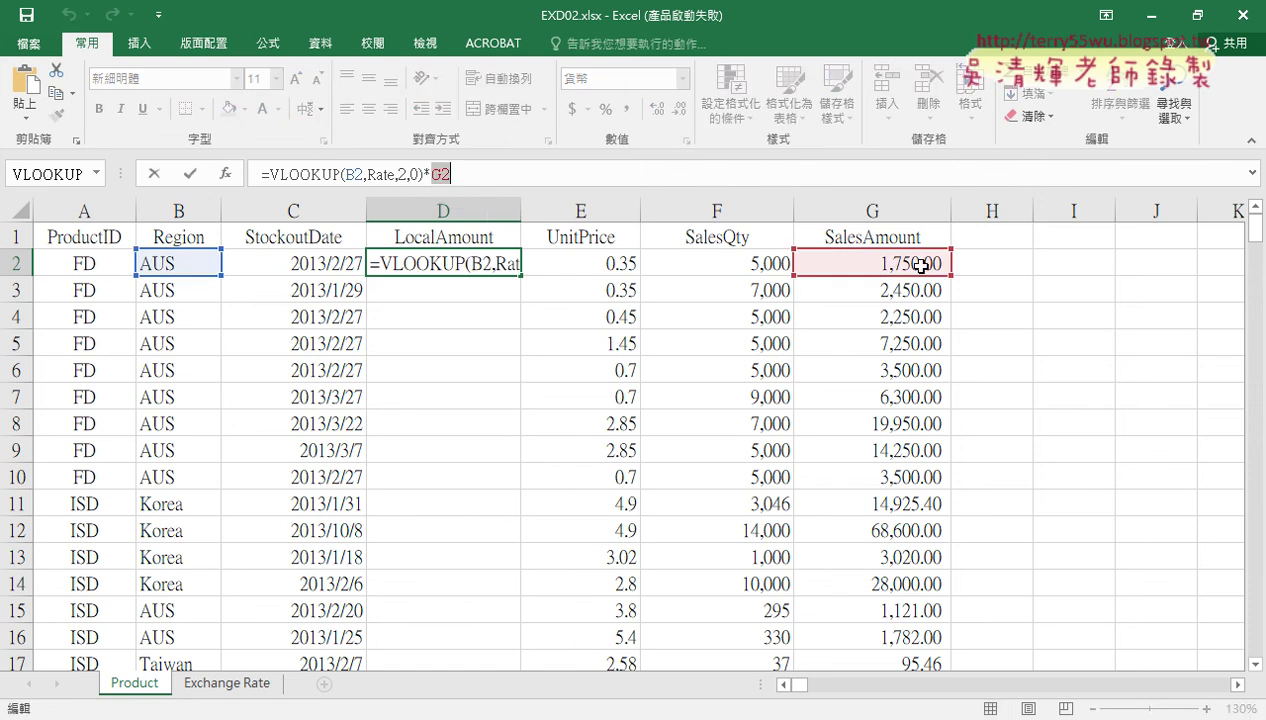
key(BackSpace)
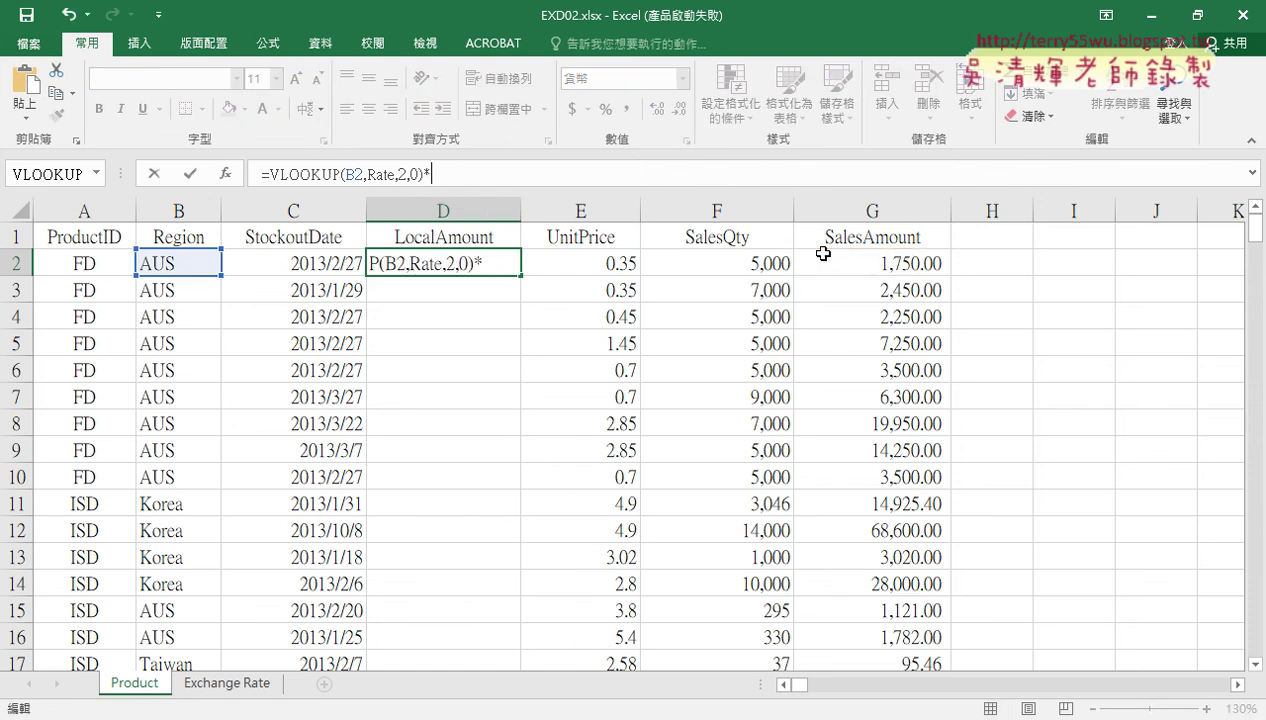
key(F3)
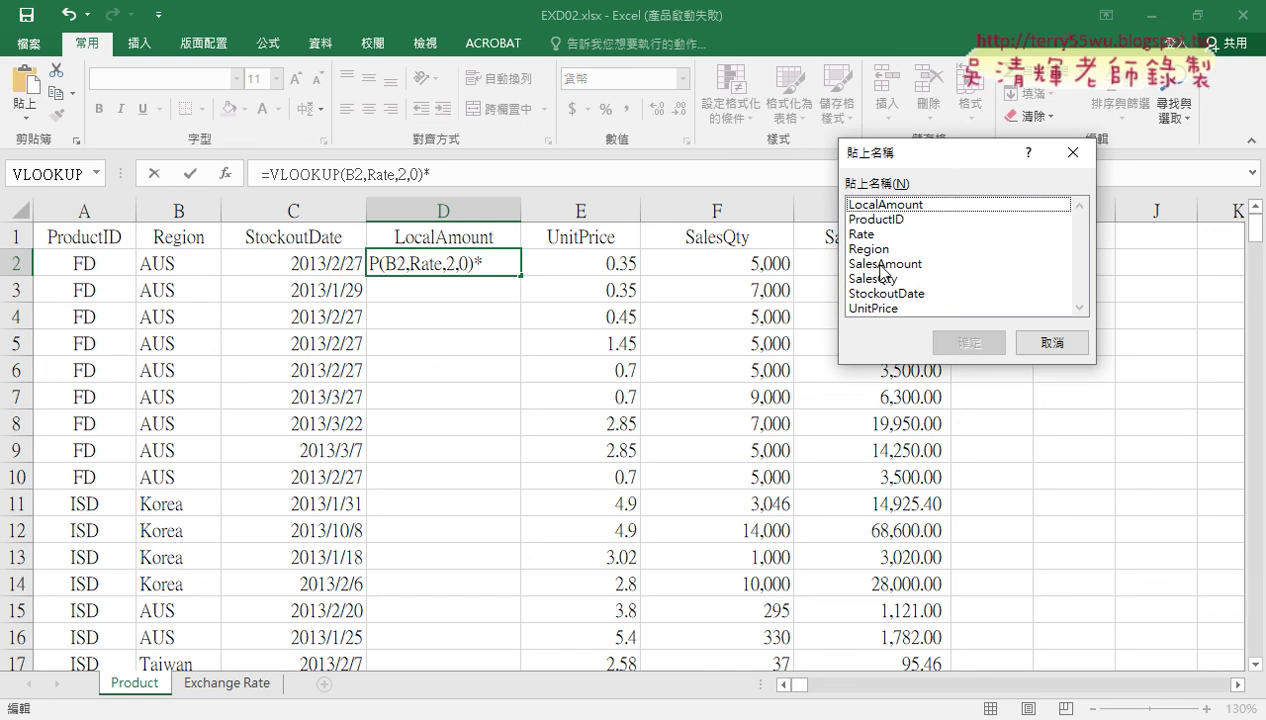
click(905, 264)
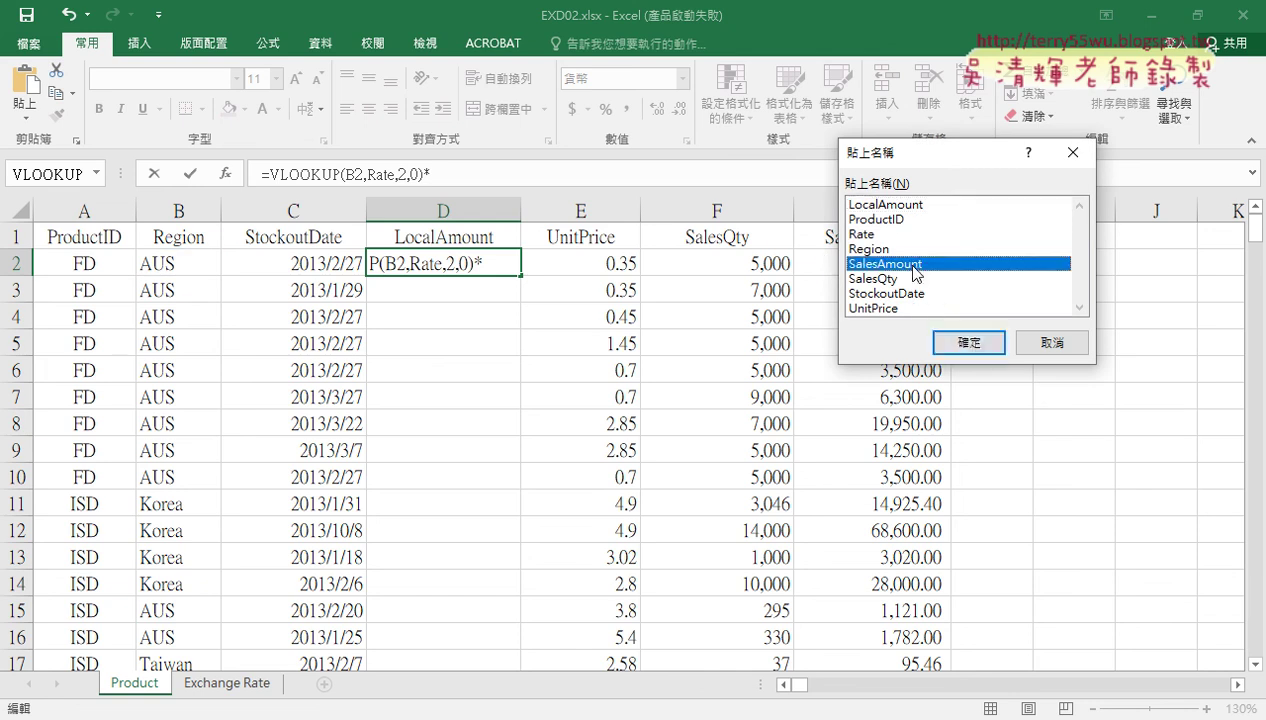
click(968, 343)
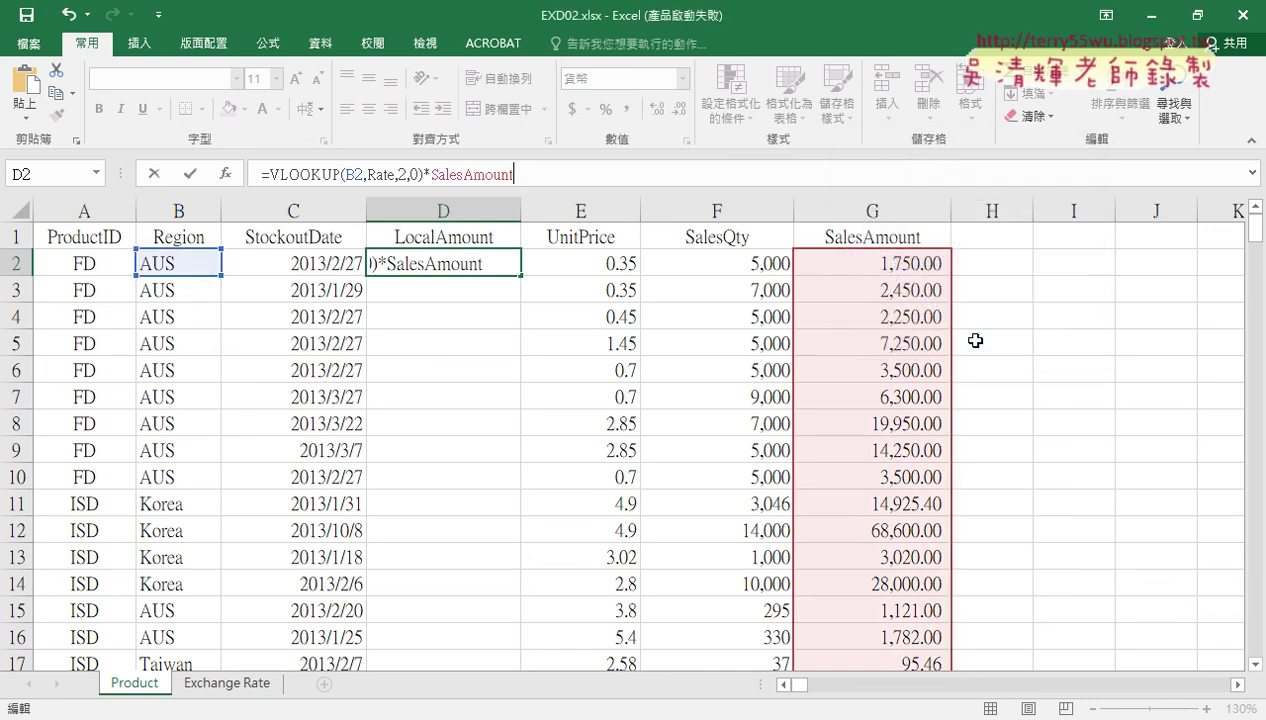
click(190, 173)
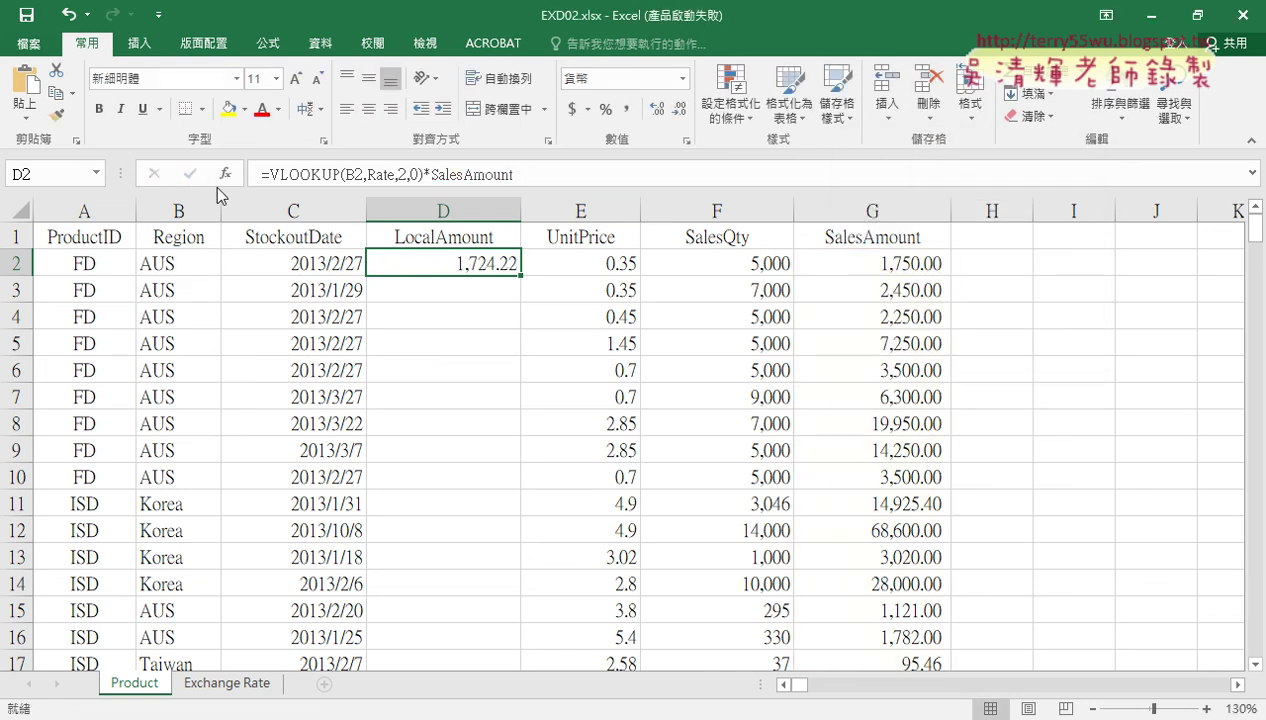
Fill D2's formula down to row 151 and mark sample results such as 17,049,284.42
double_click(522, 279)
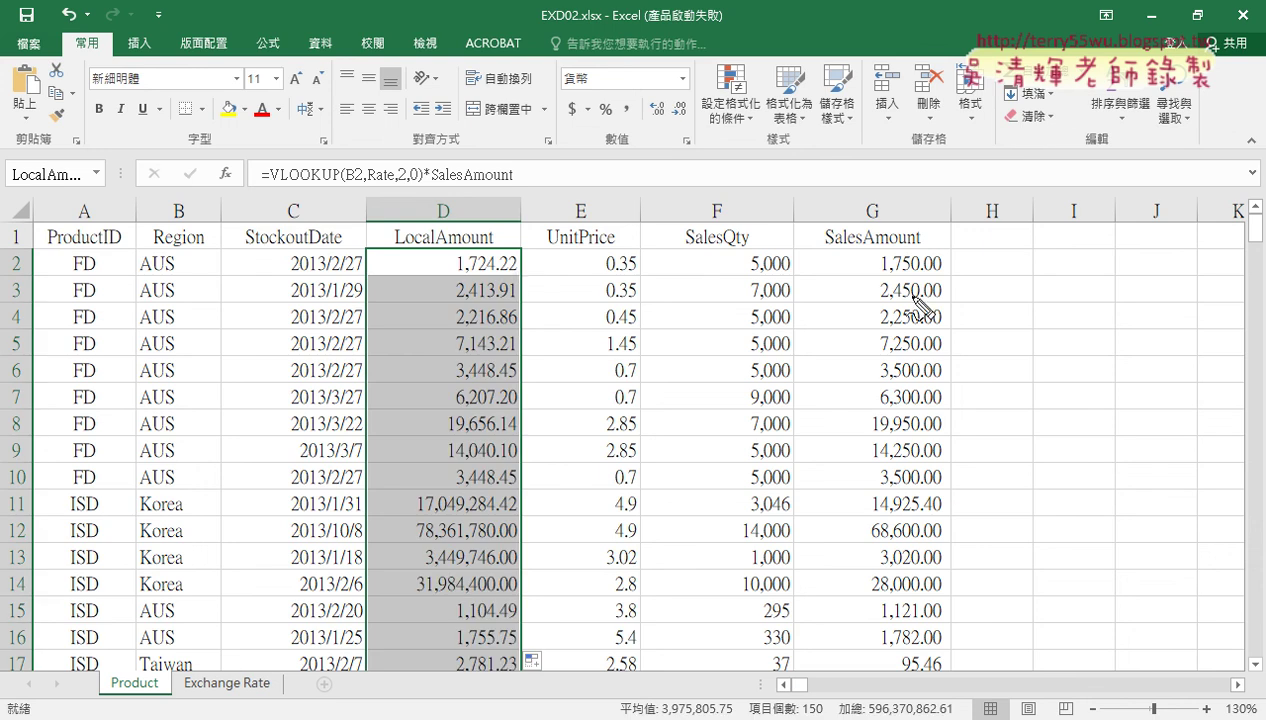
drag(935, 283, 925, 292)
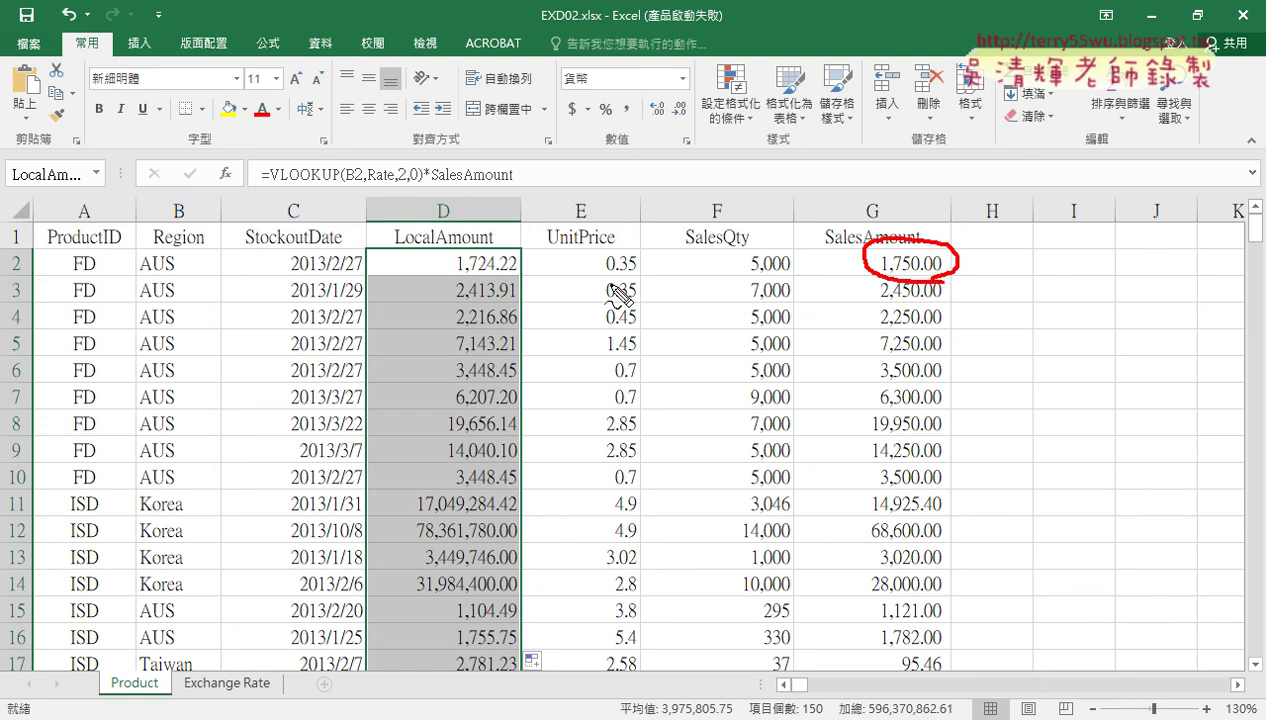
drag(516, 250, 525, 270)
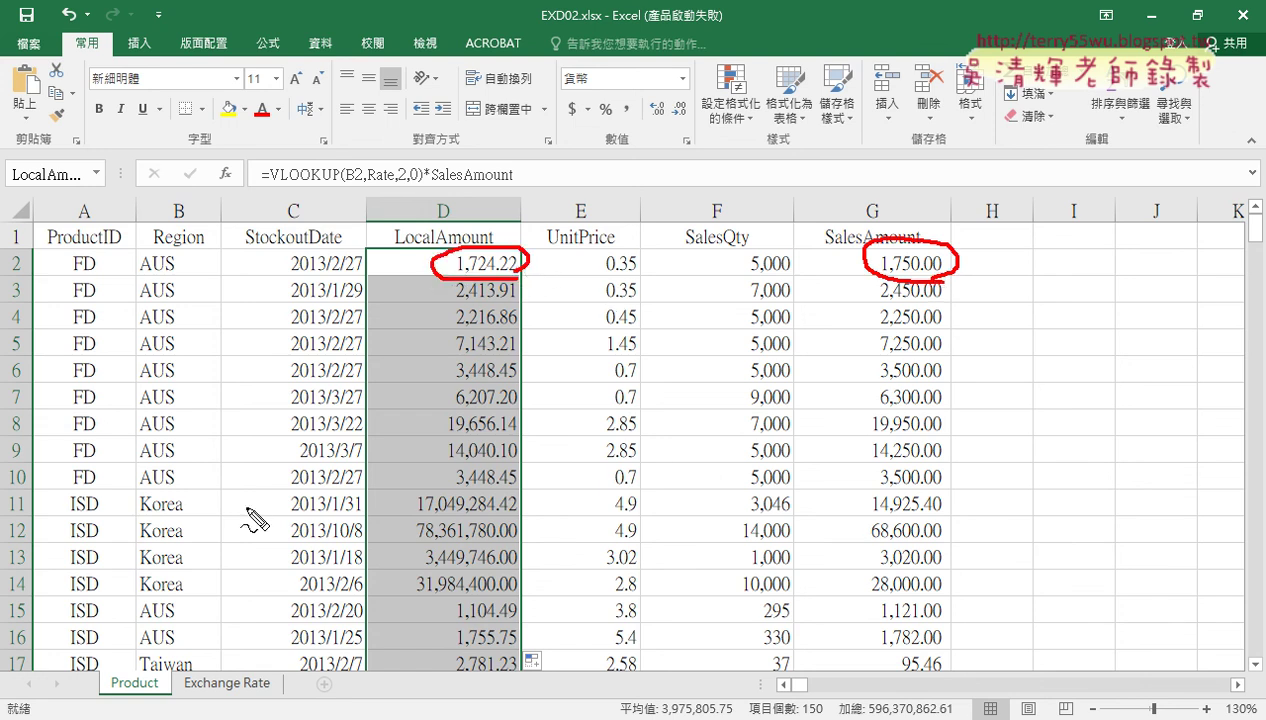
mouse_move(185, 490)
mouse_down()
mouse_move(148, 503)
mouse_move(205, 500)
mouse_up()
mouse_move(955, 523)
mouse_down()
mouse_move(924, 509)
mouse_move(952, 523)
mouse_up()
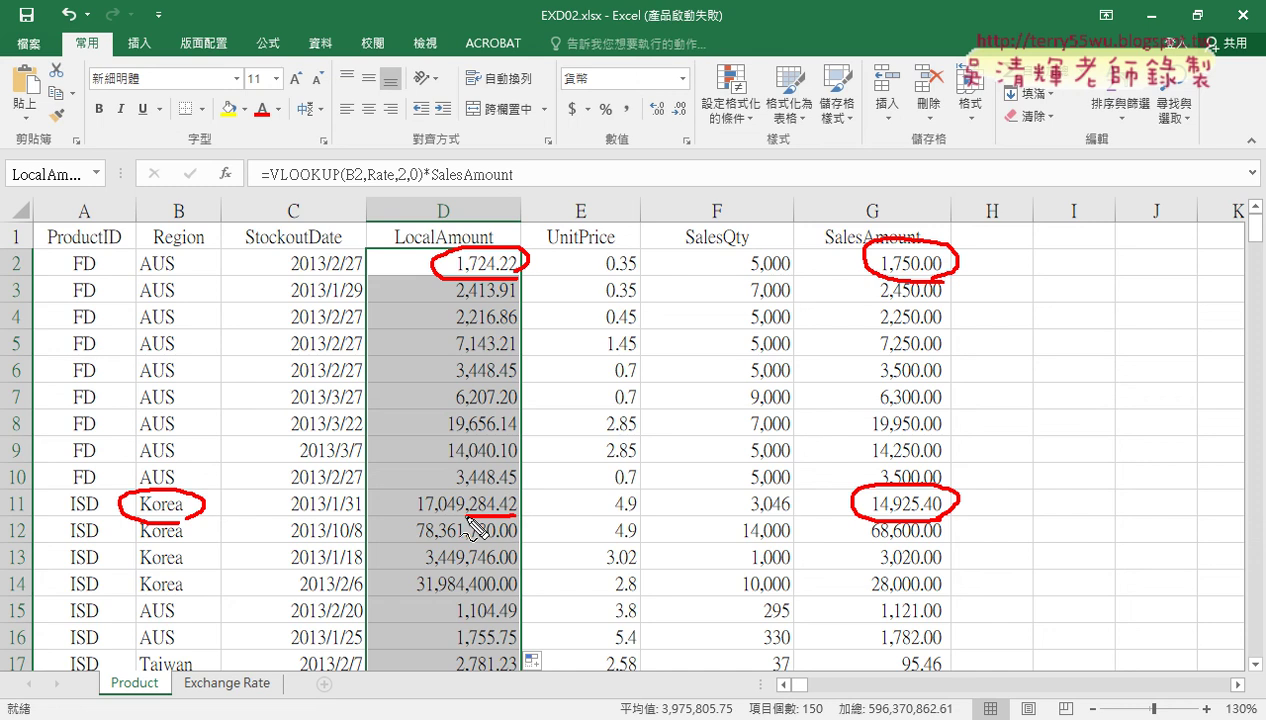
mouse_move(515, 514)
mouse_down()
mouse_move(437, 498)
mouse_move(535, 507)
mouse_up()
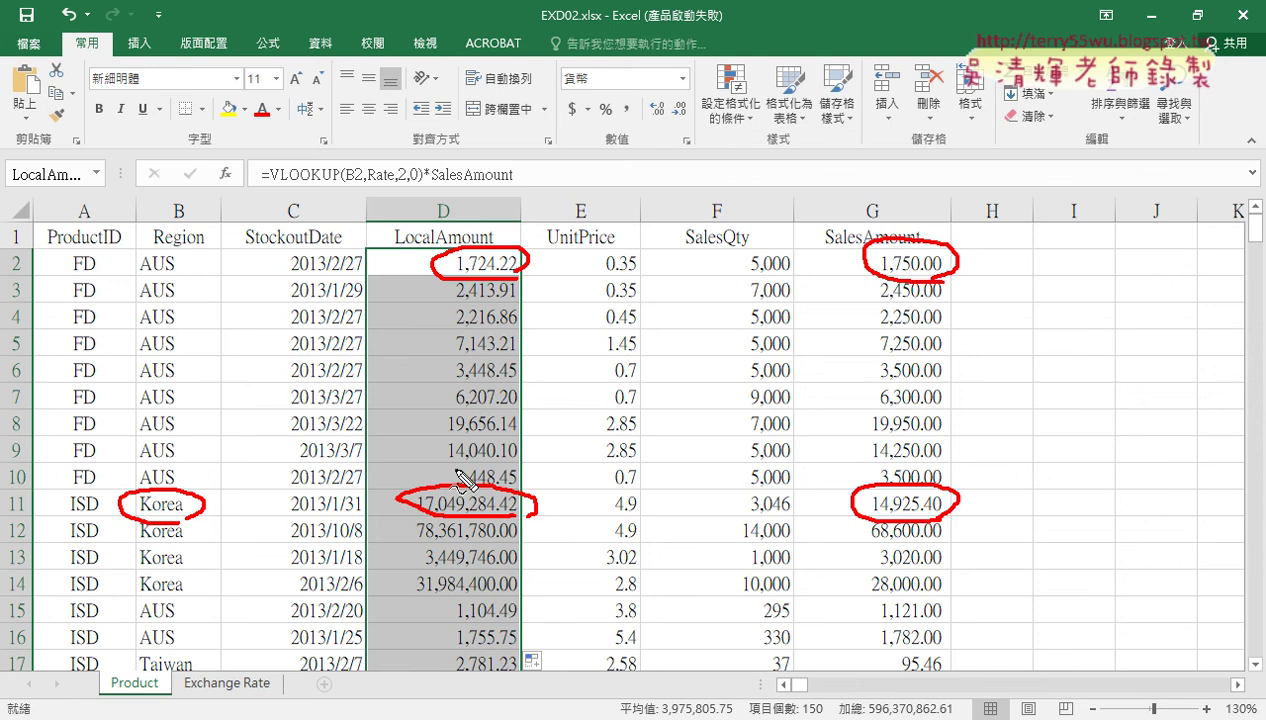
key(Escape)
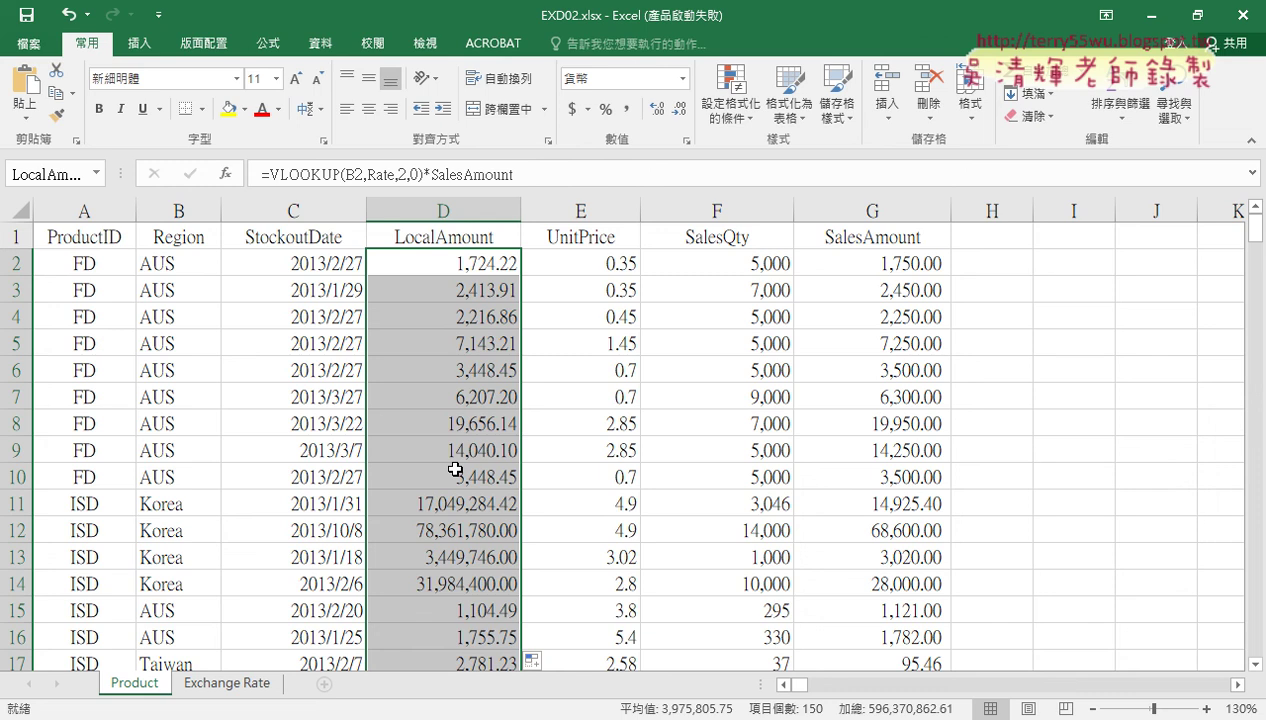
Check further LocalAmount rows in column D, then return to the exam instructions PDF
scroll(455, 469, down, 1)
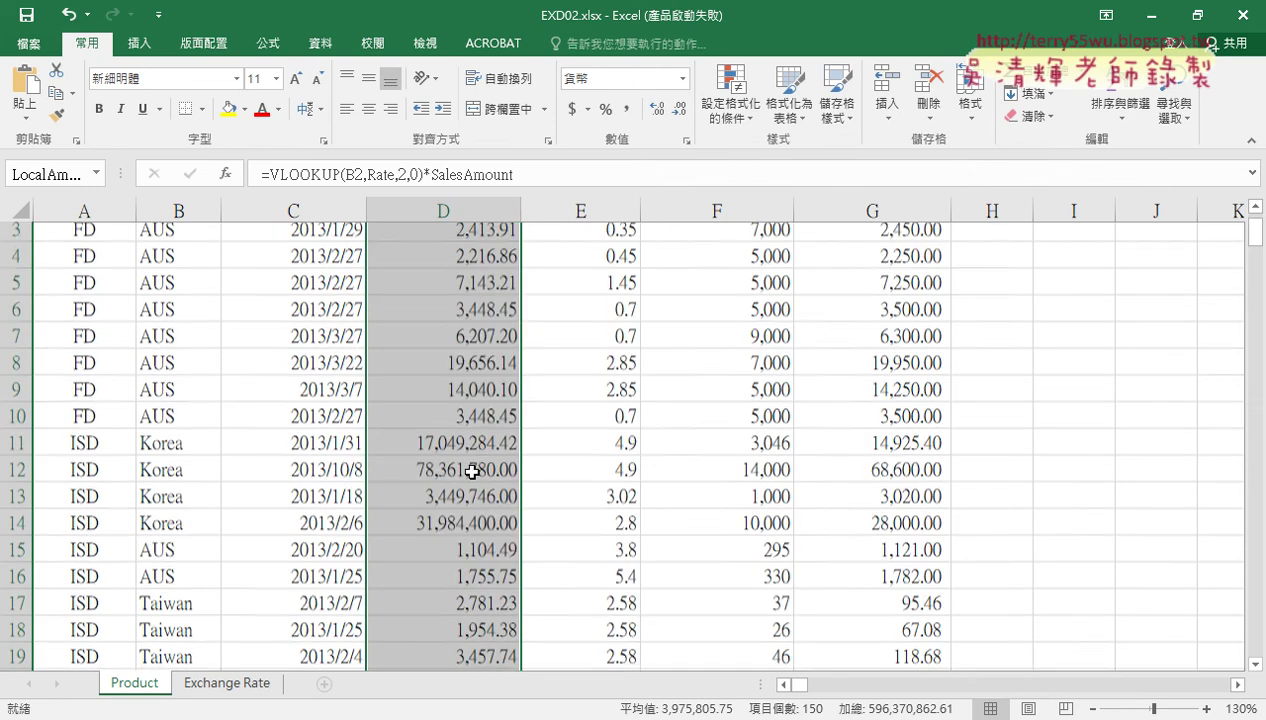
scroll(455, 466, down, 1)
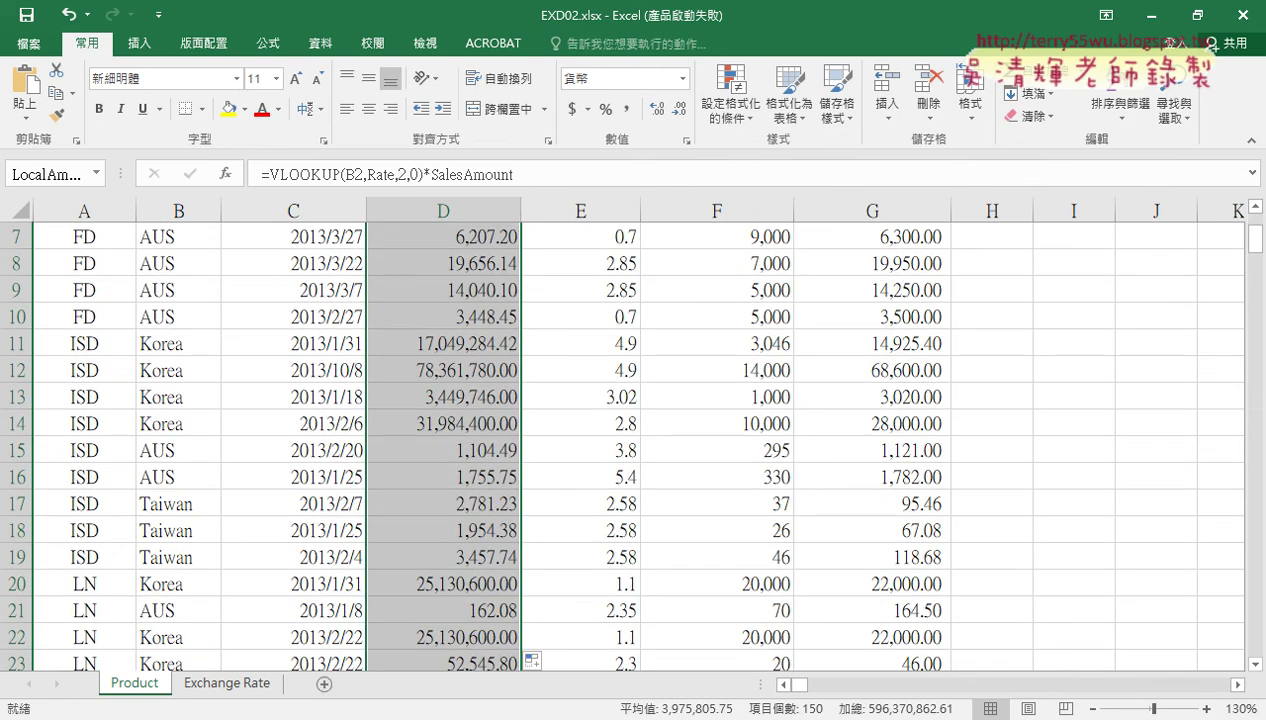
key(alt+Tab)
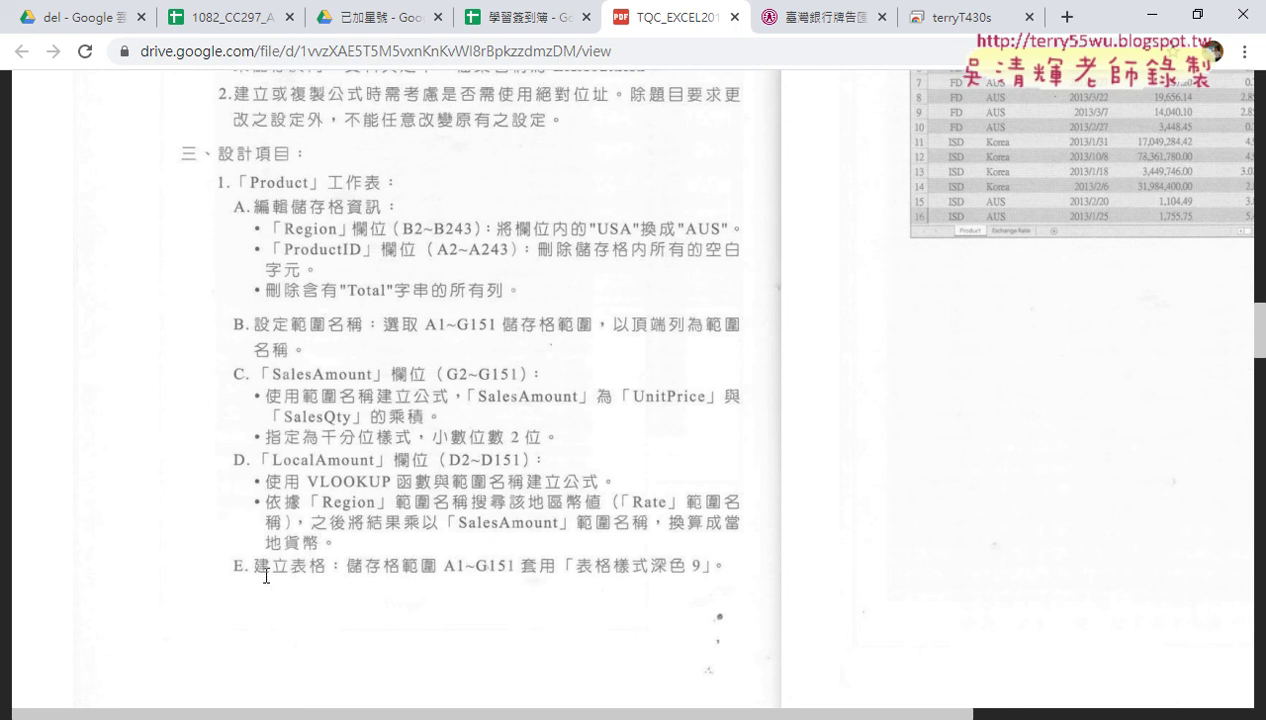
Scroll up to the top of PDF page 14 to see the reference result table
scroll(337, 561, up, 3)
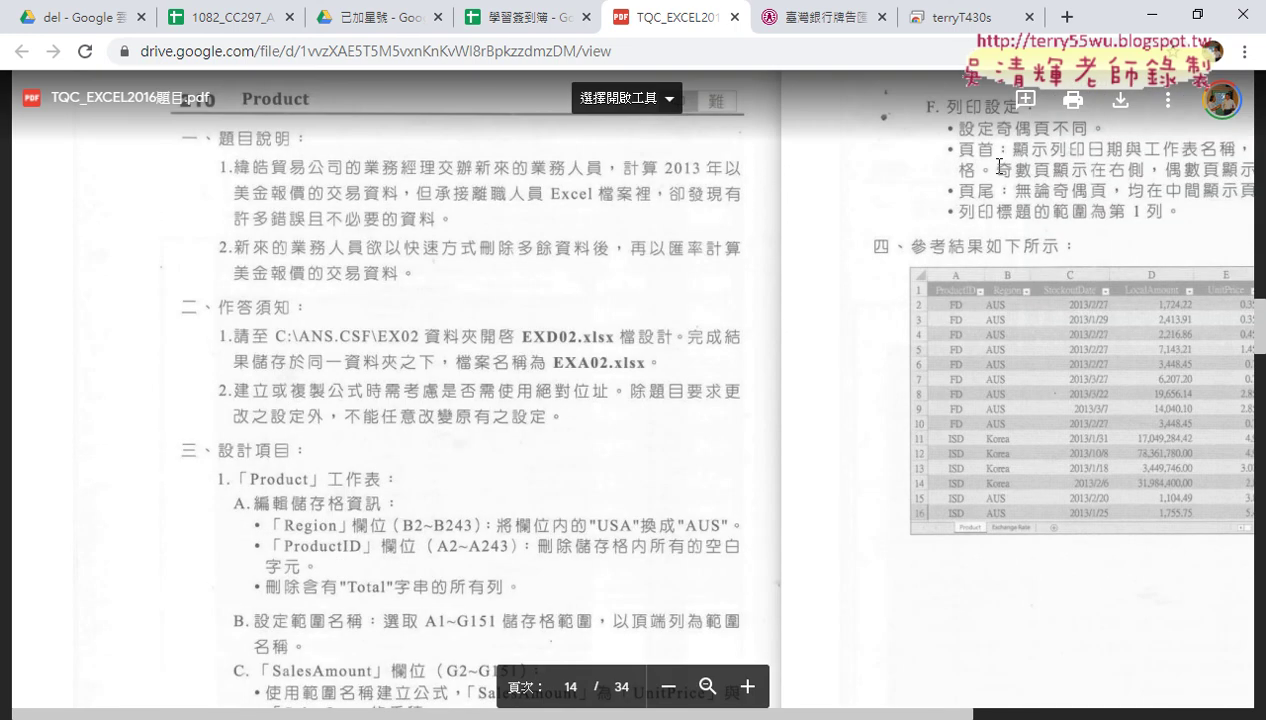